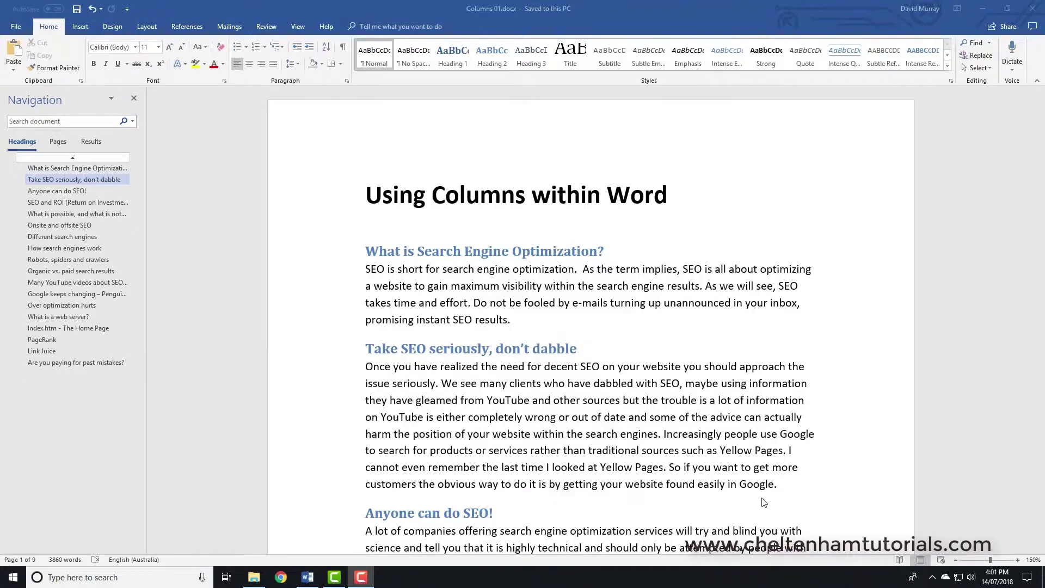
Scroll through the SEO article, then lay the whole text out in two columns
{"action": "scroll", "coordinate": [763, 502], "scroll_direction": "down", "scroll_amount": 10}
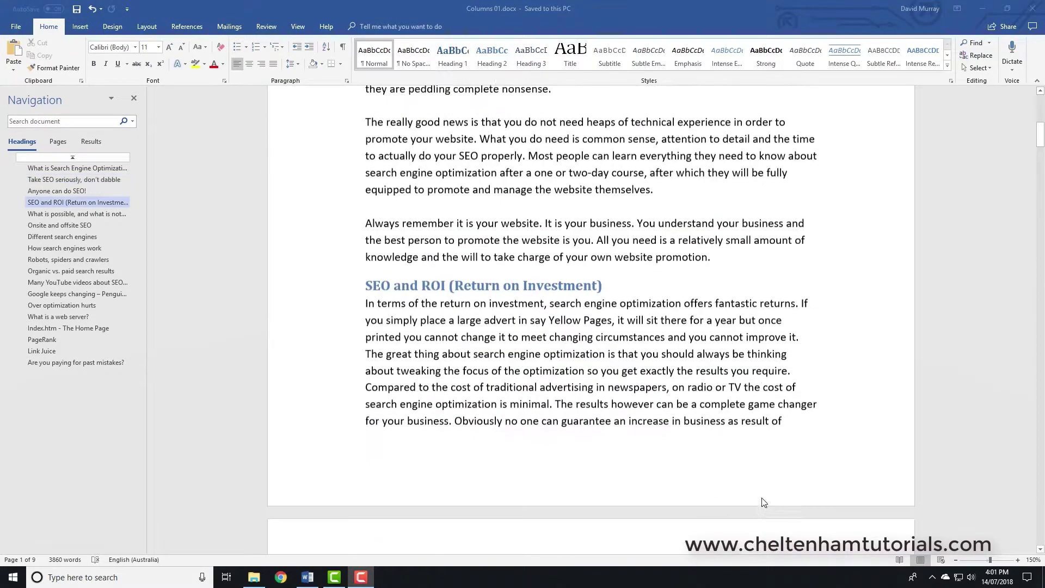
{"action": "scroll", "coordinate": [763, 502], "scroll_direction": "down", "scroll_amount": 13}
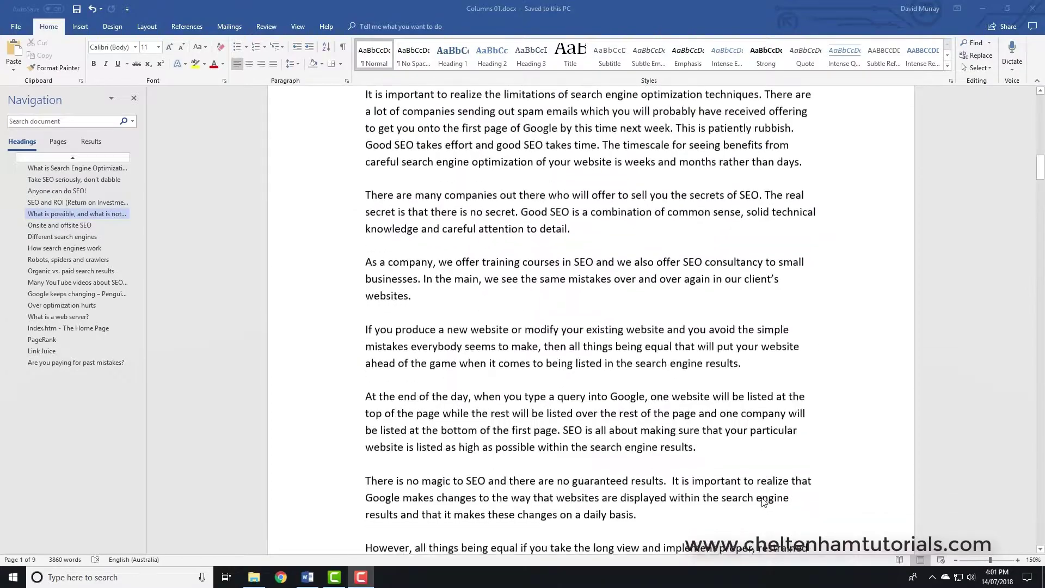
{"action": "scroll", "coordinate": [763, 501], "scroll_direction": "down", "scroll_amount": 14}
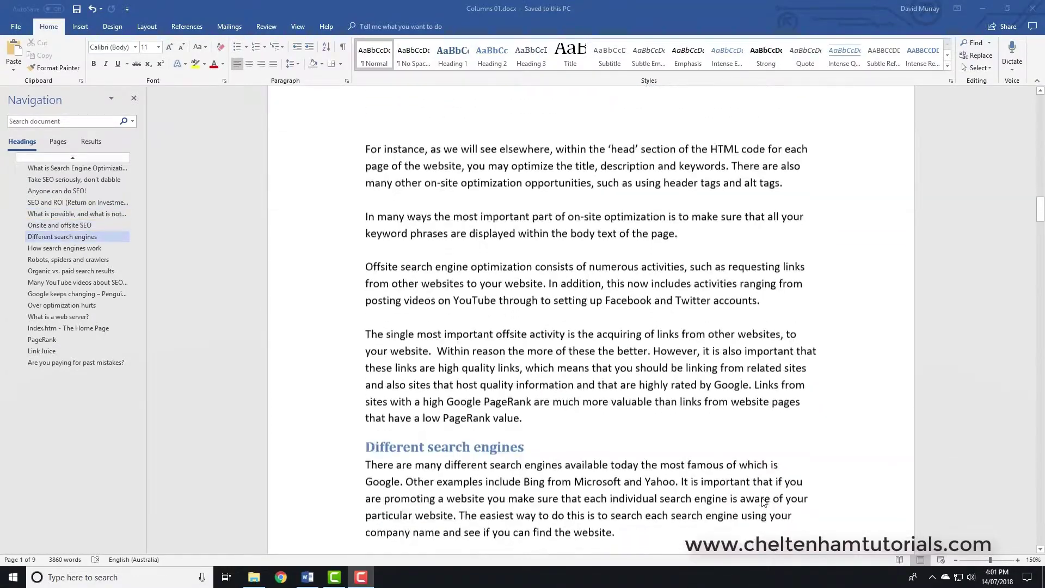
{"action": "scroll", "coordinate": [763, 502], "scroll_direction": "down", "scroll_amount": 12}
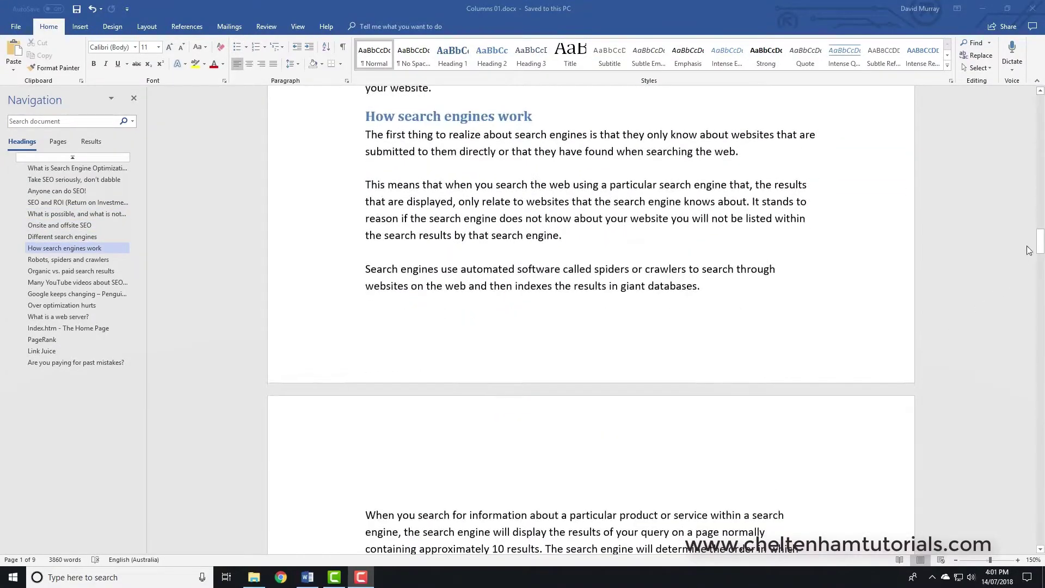
{"action": "left_click_drag", "start_coordinate": [1041, 237], "coordinate": [1039, 101]}
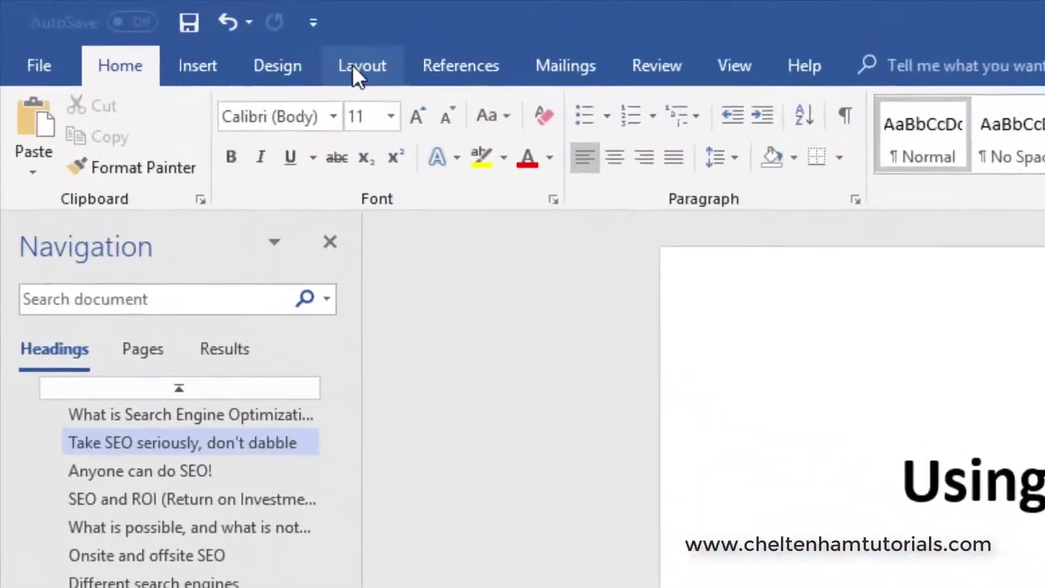
{"action": "left_click", "coordinate": [146, 27]}
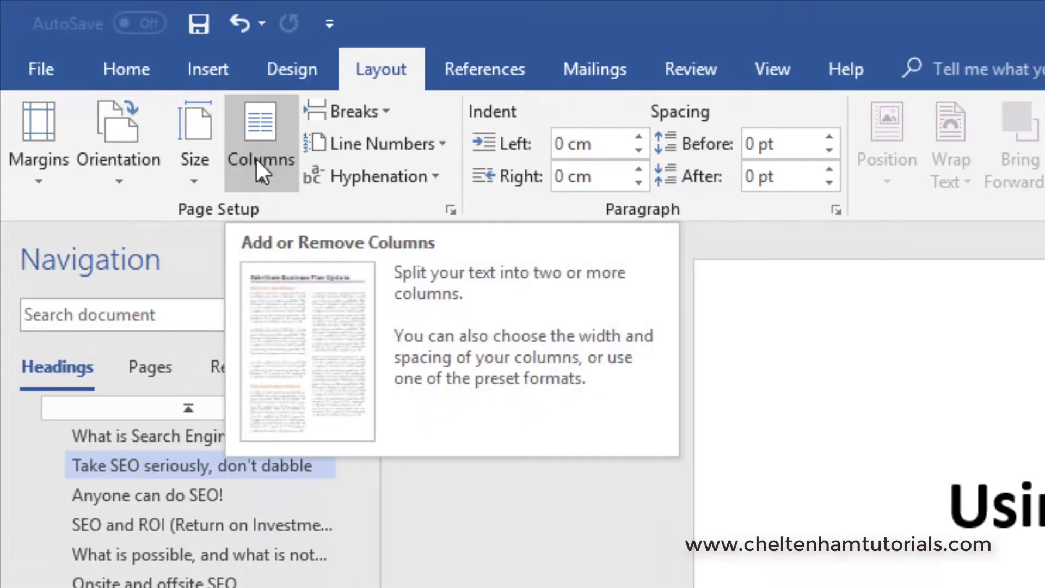
{"action": "left_click", "coordinate": [256, 159]}
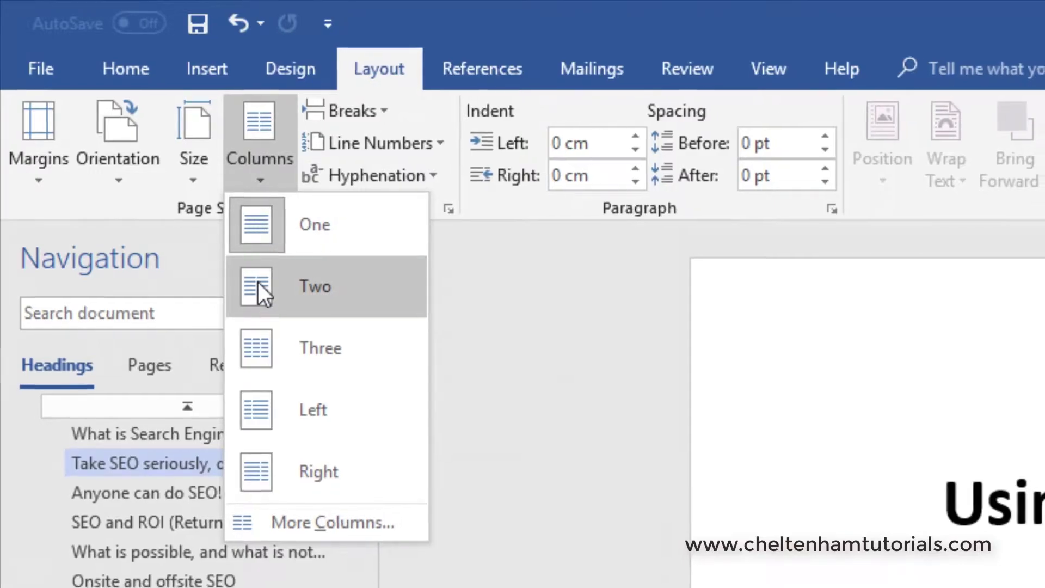
{"action": "left_click", "coordinate": [259, 283]}
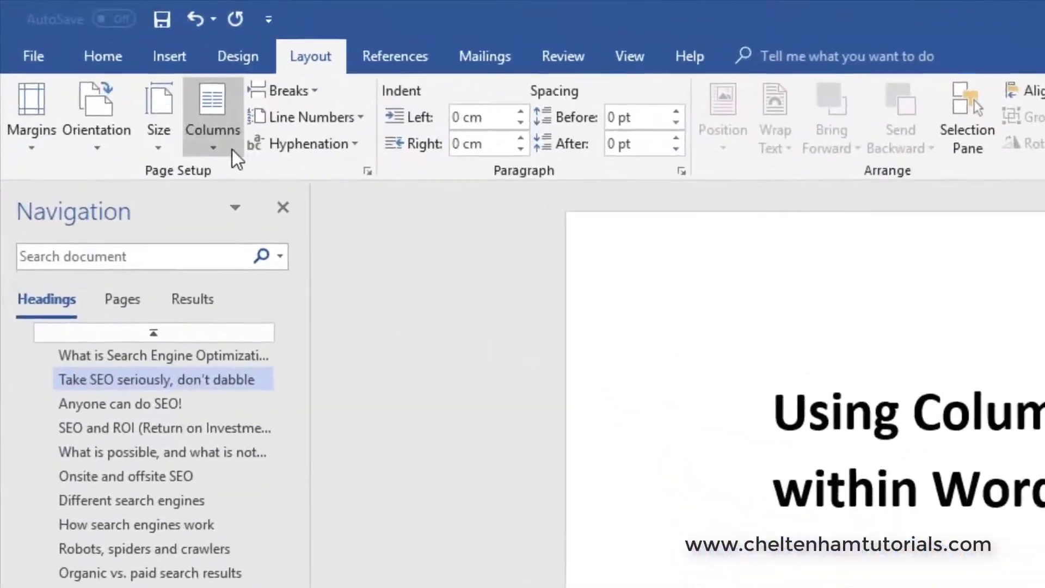
{"action": "left_click", "coordinate": [113, 78]}
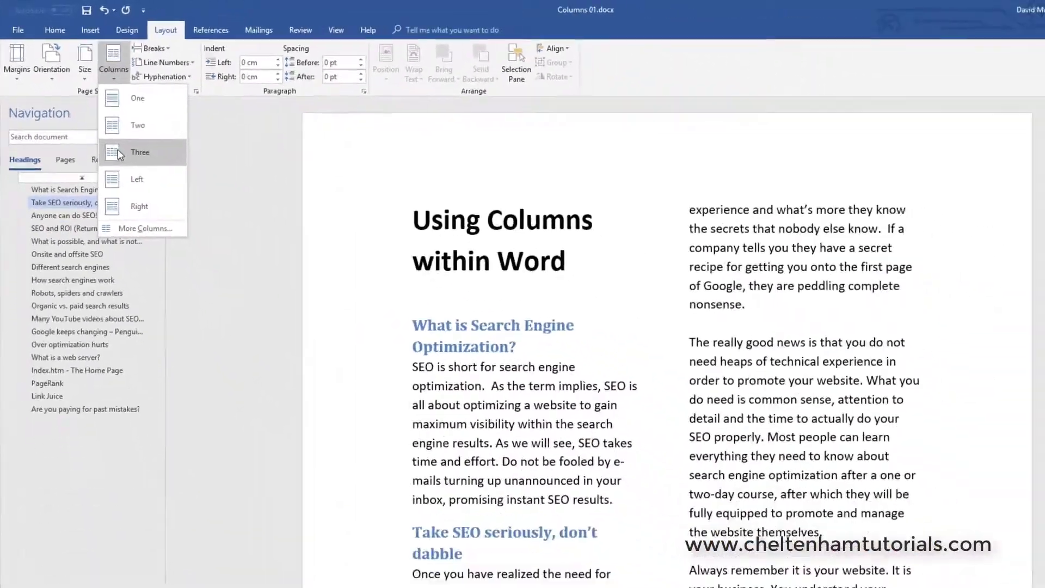
Switch the whole SEO article from two to three columns and check the reflowed pages
{"action": "left_click", "coordinate": [113, 144]}
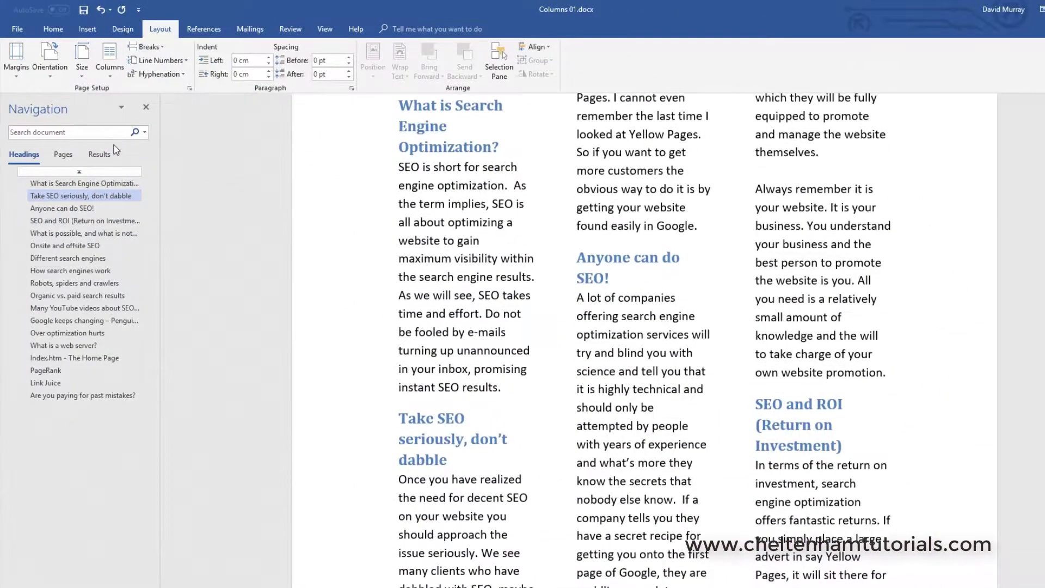
{"action": "scroll", "coordinate": [369, 247], "scroll_direction": "up", "scroll_amount": 2}
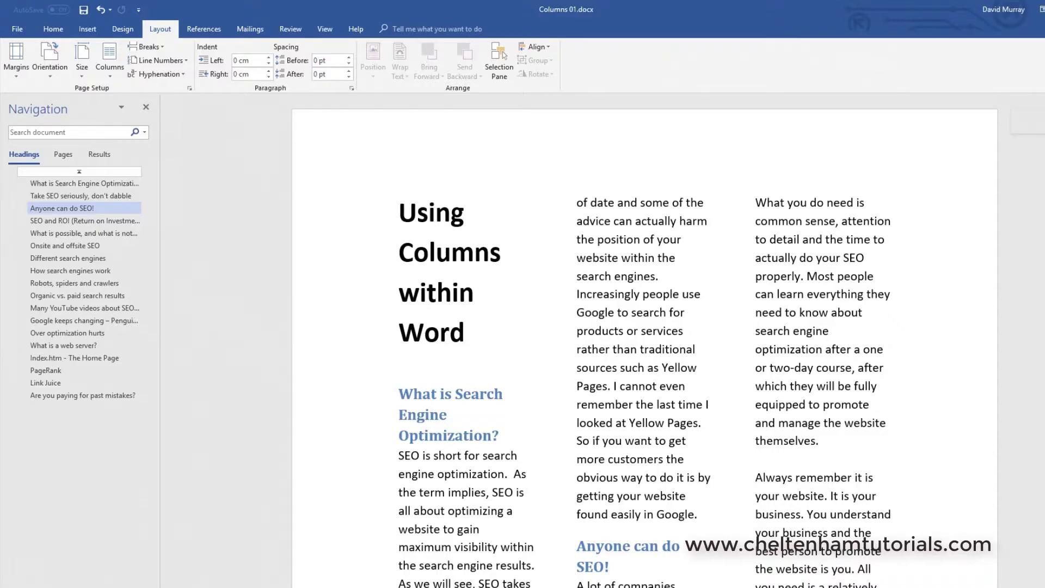
{"action": "mouse_move", "coordinate": [1040, 121]}
{"action": "left_mouse_down"}
{"action": "mouse_move", "coordinate": [1040, 185]}
{"action": "mouse_move", "coordinate": [1040, 111]}
{"action": "left_mouse_up"}
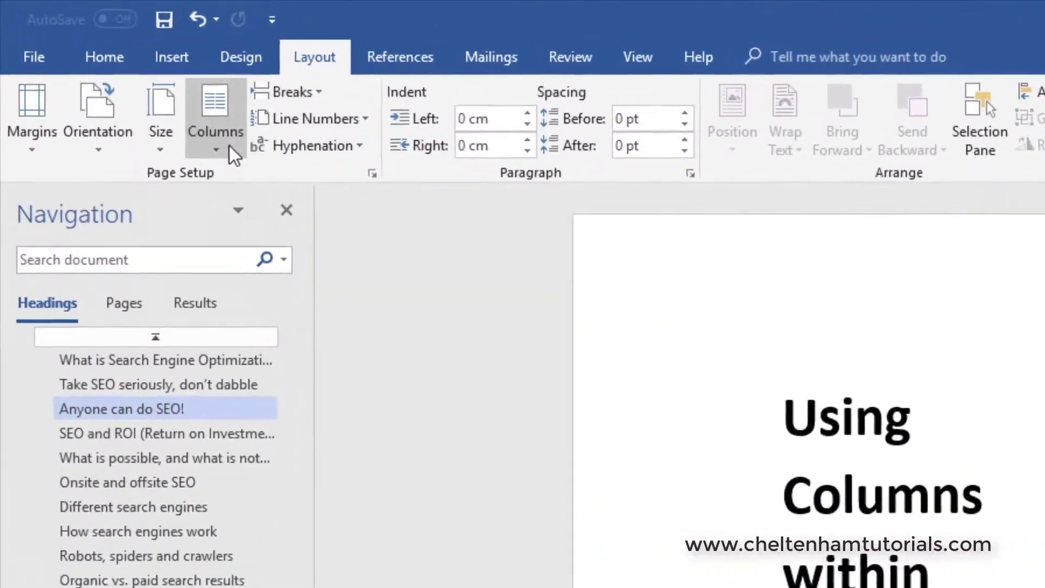
Try the Left and then Right column presets, finally returning the article to One column
{"action": "left_click", "coordinate": [111, 75]}
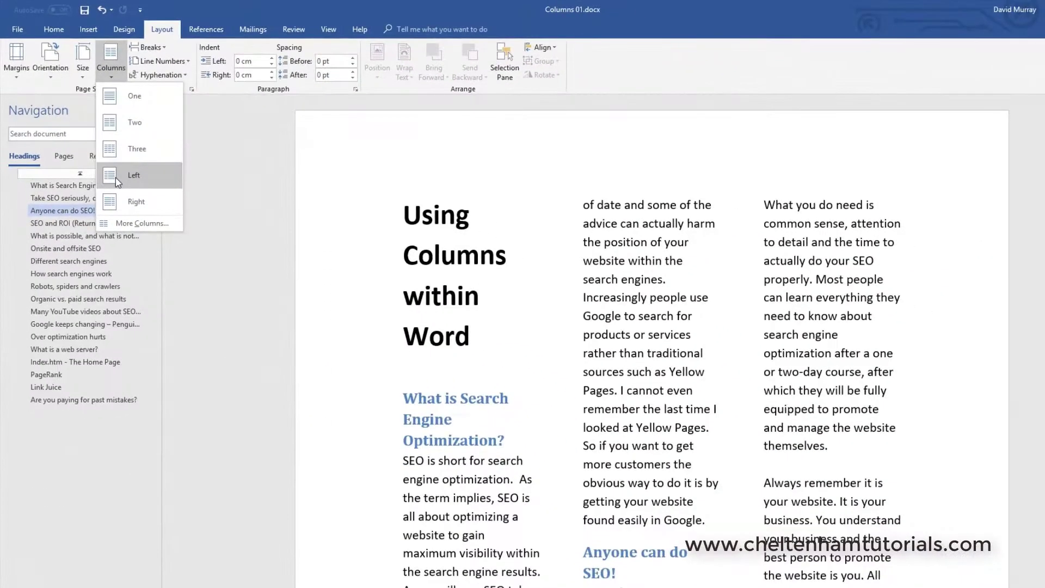
{"action": "left_click", "coordinate": [133, 200]}
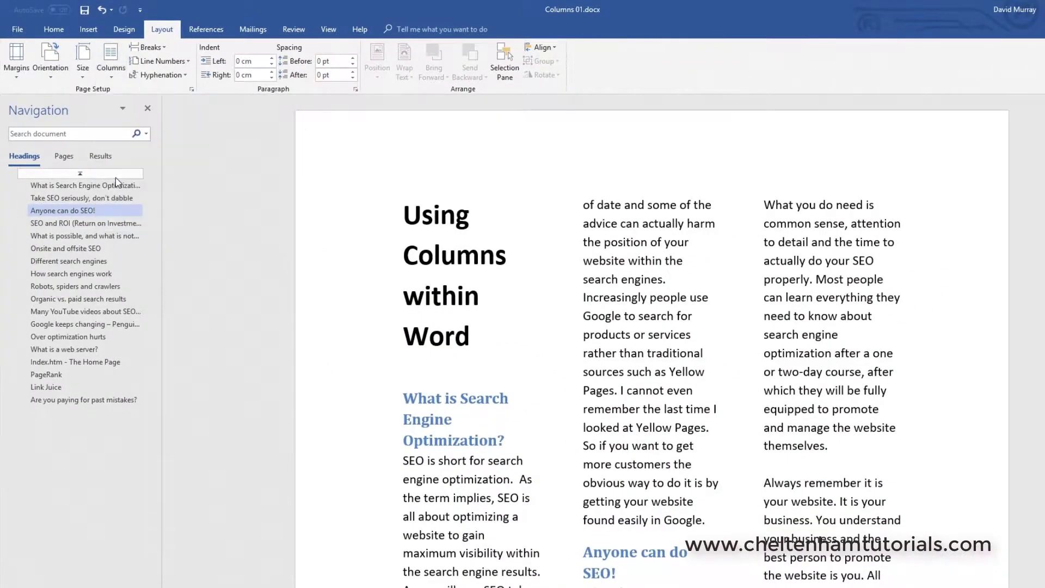
{"action": "scroll", "coordinate": [306, 212], "scroll_direction": "up", "scroll_amount": 5}
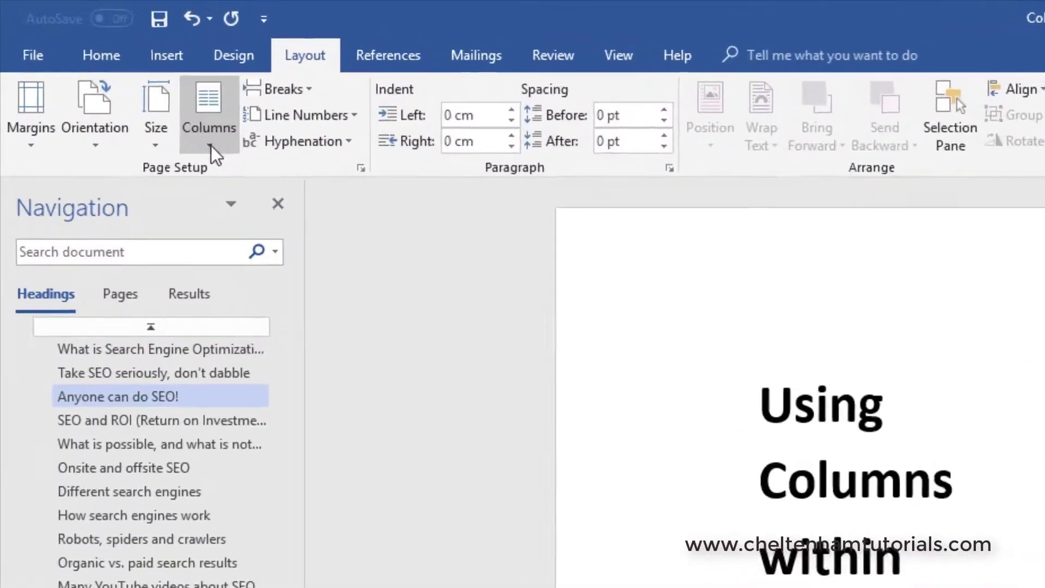
{"action": "left_click", "coordinate": [111, 63]}
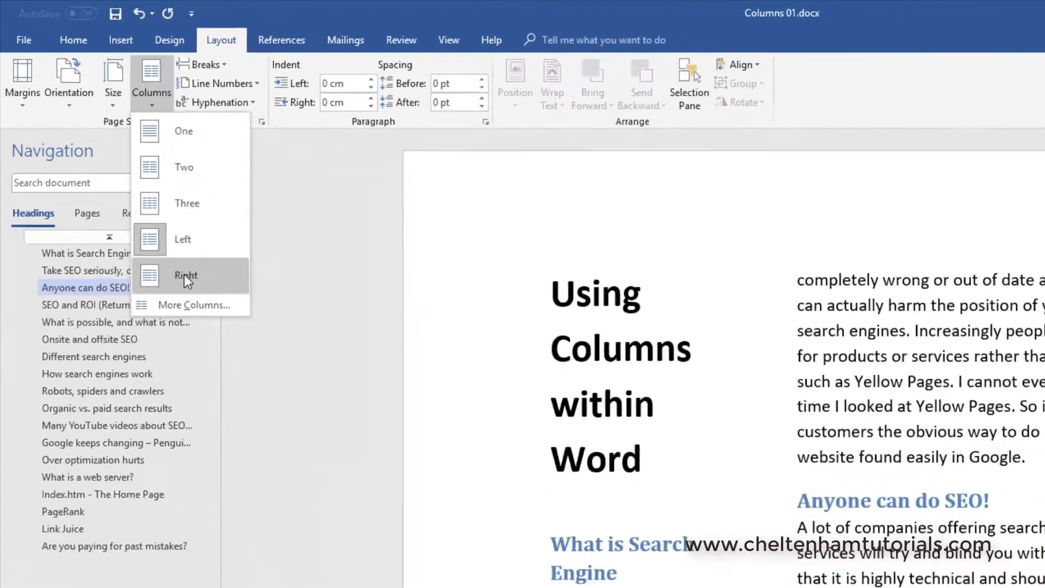
{"action": "left_click", "coordinate": [264, 392]}
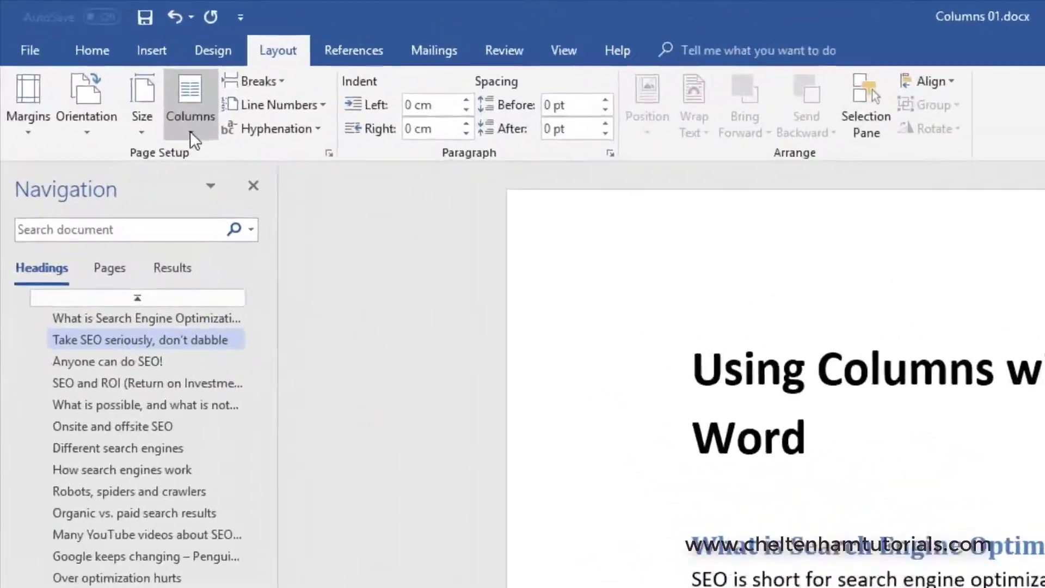
{"action": "left_click", "coordinate": [111, 59]}
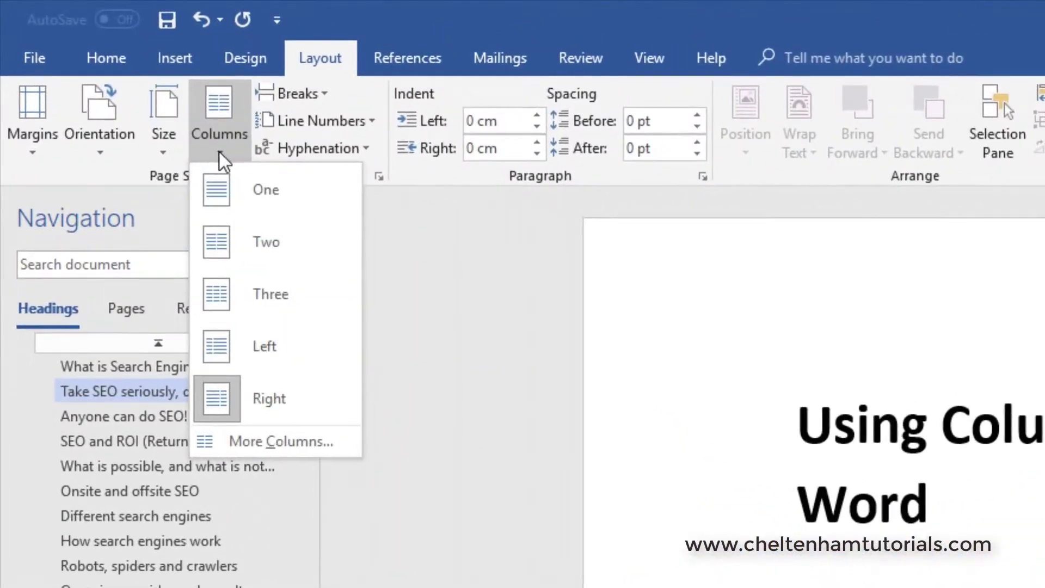
{"action": "left_click", "coordinate": [226, 181]}
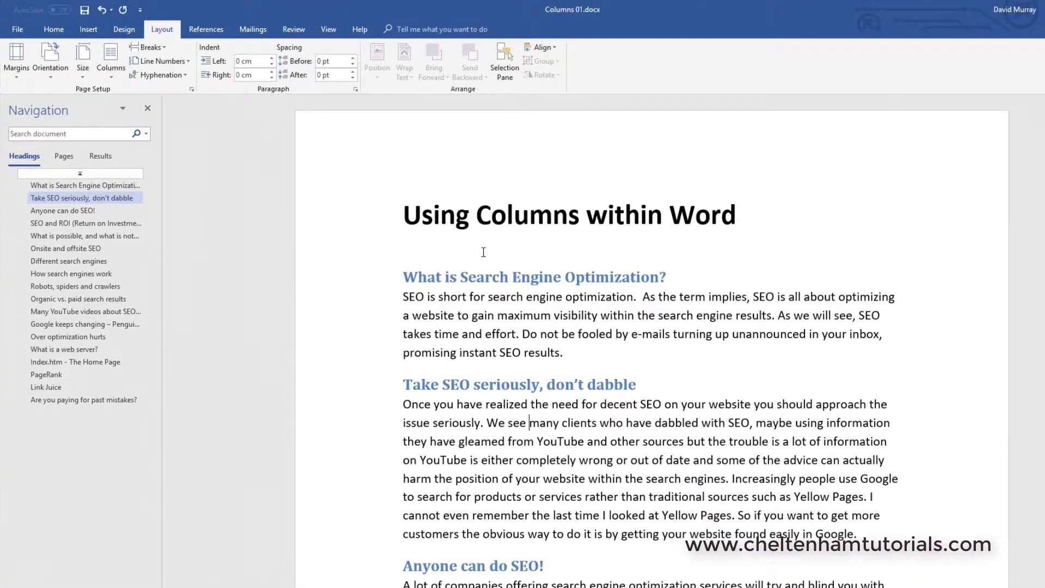
{"action": "scroll", "coordinate": [483, 250], "scroll_direction": "up", "scroll_amount": 2}
{"action": "scroll", "coordinate": [482, 253], "scroll_direction": "down", "scroll_amount": 15}
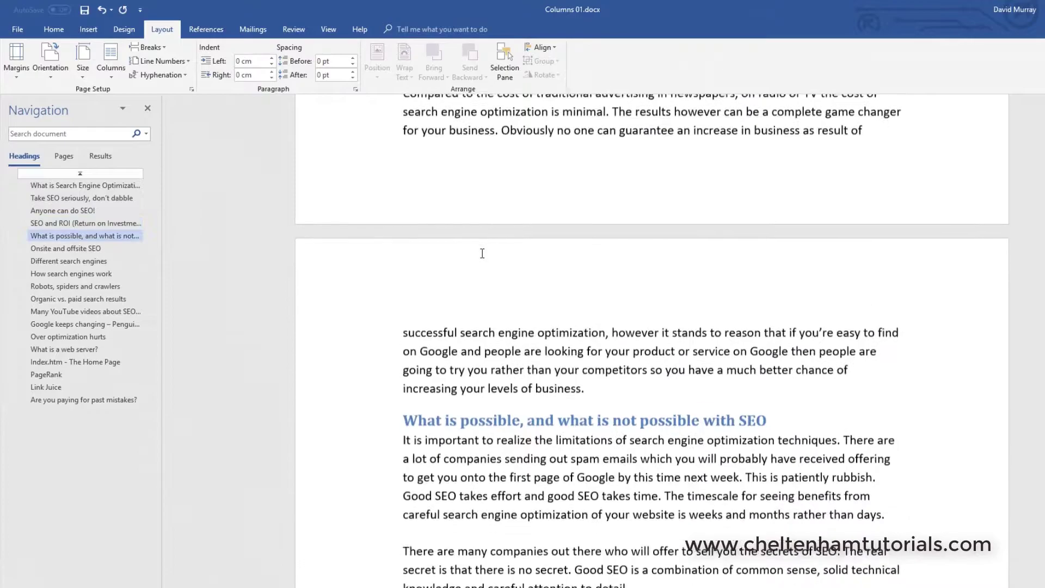
{"action": "scroll", "coordinate": [482, 253], "scroll_direction": "up", "scroll_amount": 20}
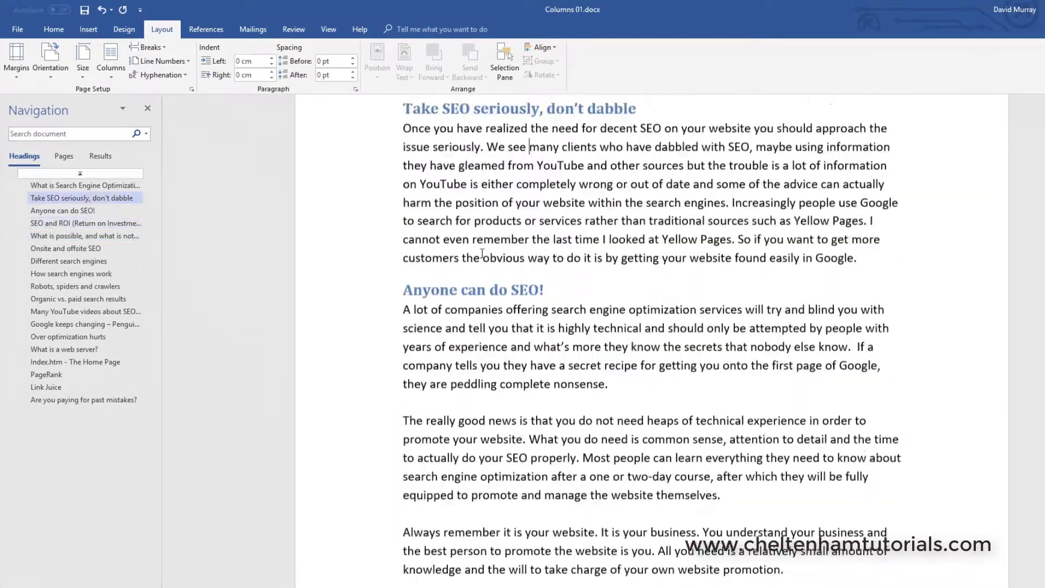
{"action": "scroll", "coordinate": [482, 253], "scroll_direction": "up", "scroll_amount": 1}
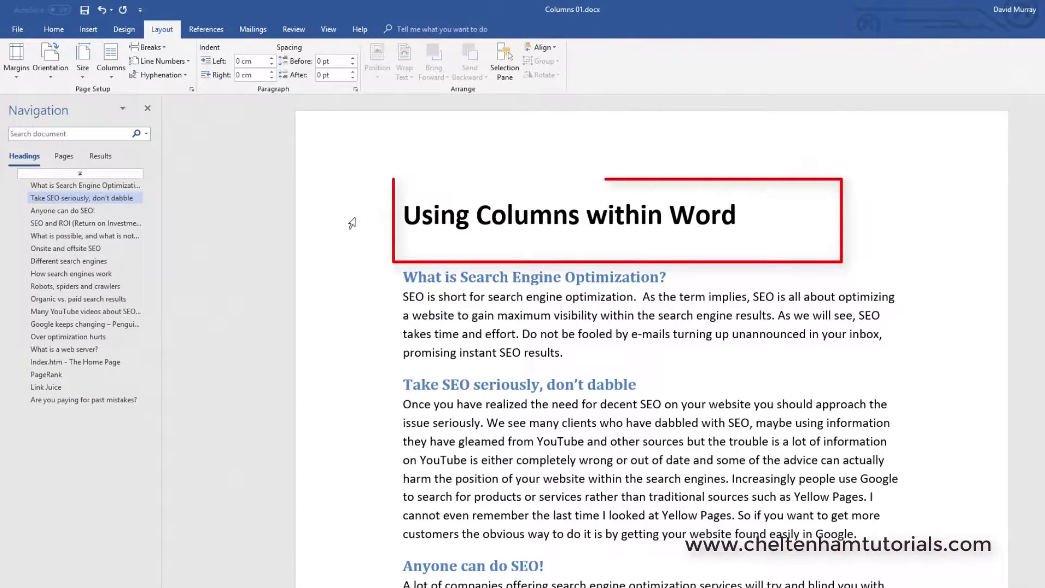
{"action": "left_click", "coordinate": [355, 223]}
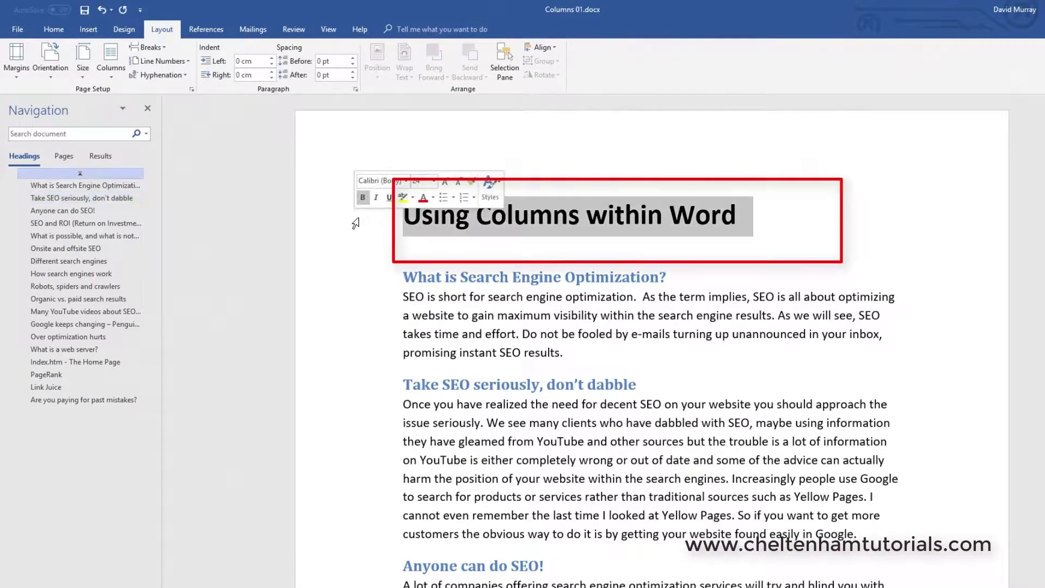
{"action": "left_click", "coordinate": [785, 220]}
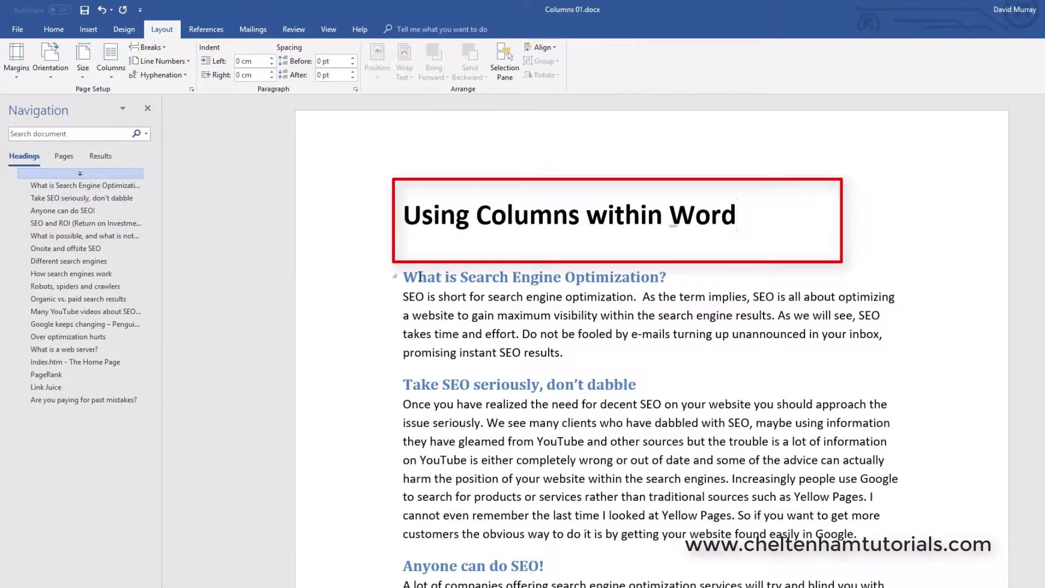
{"action": "key", "text": "Right"}
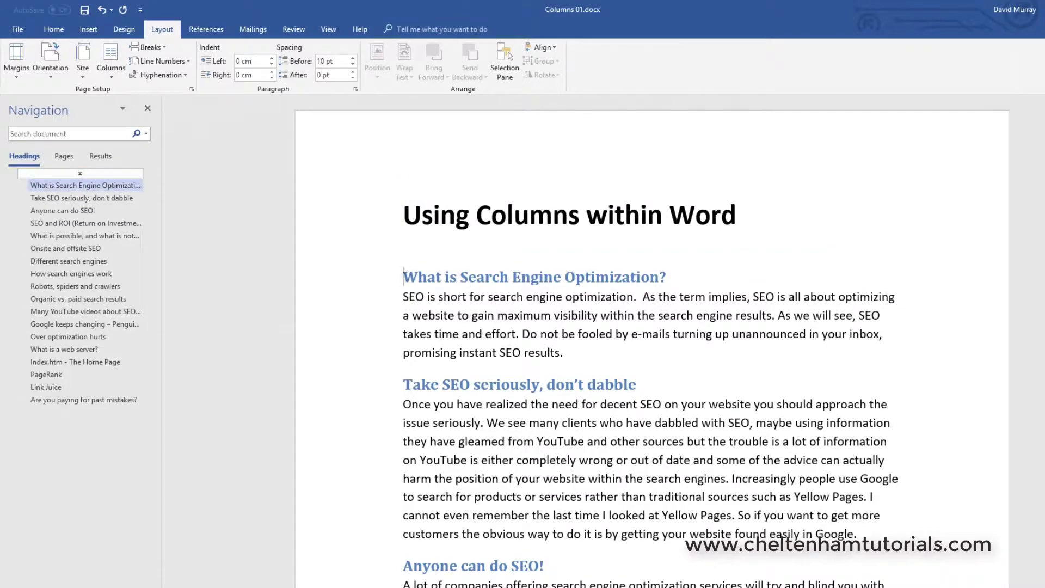
{"action": "scroll", "coordinate": [651, 349], "scroll_direction": "down", "scroll_amount": 20}
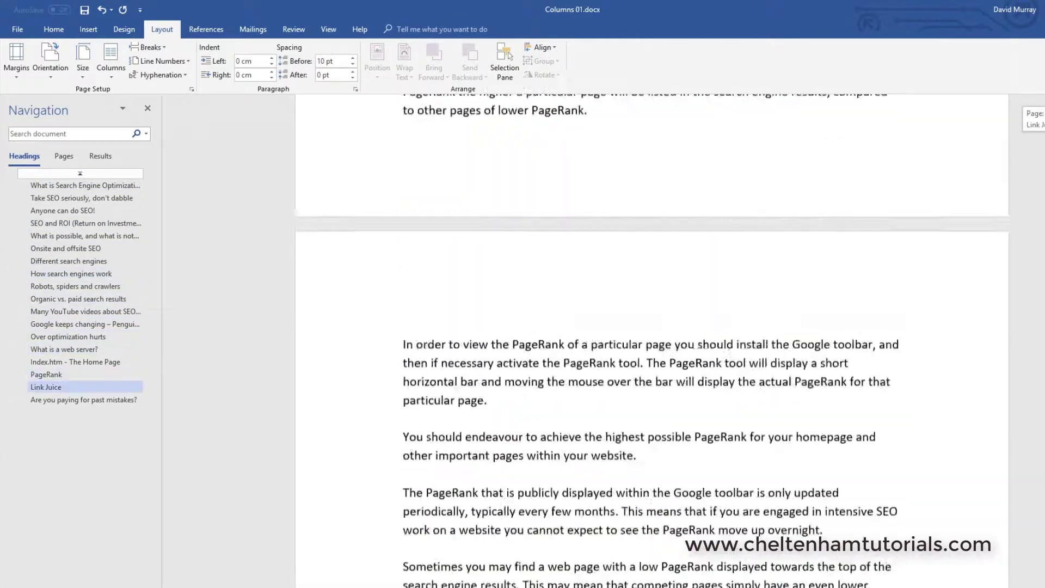
{"action": "scroll", "coordinate": [652, 348], "scroll_direction": "down", "scroll_amount": 7}
{"action": "scroll", "coordinate": [652, 348], "scroll_direction": "up", "scroll_amount": 7}
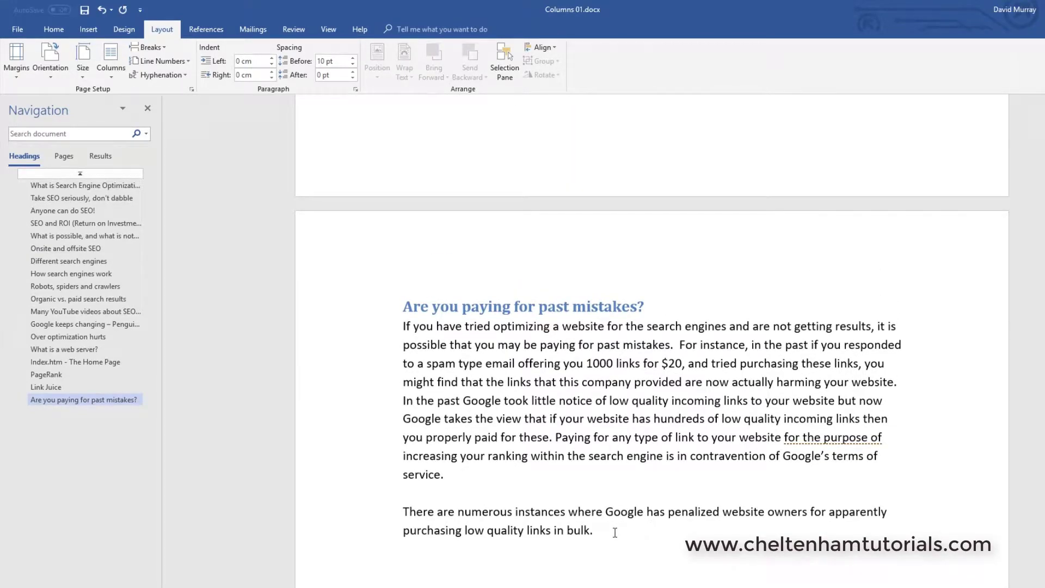
{"action": "key", "text": "ctrl+a"}
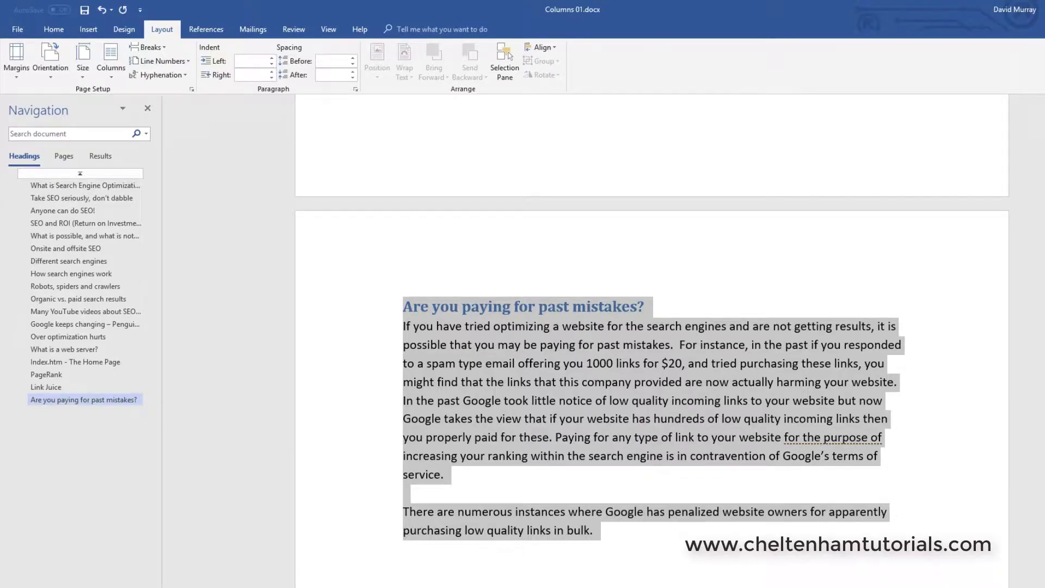
{"action": "scroll", "coordinate": [595, 201], "scroll_direction": "up", "scroll_amount": 20}
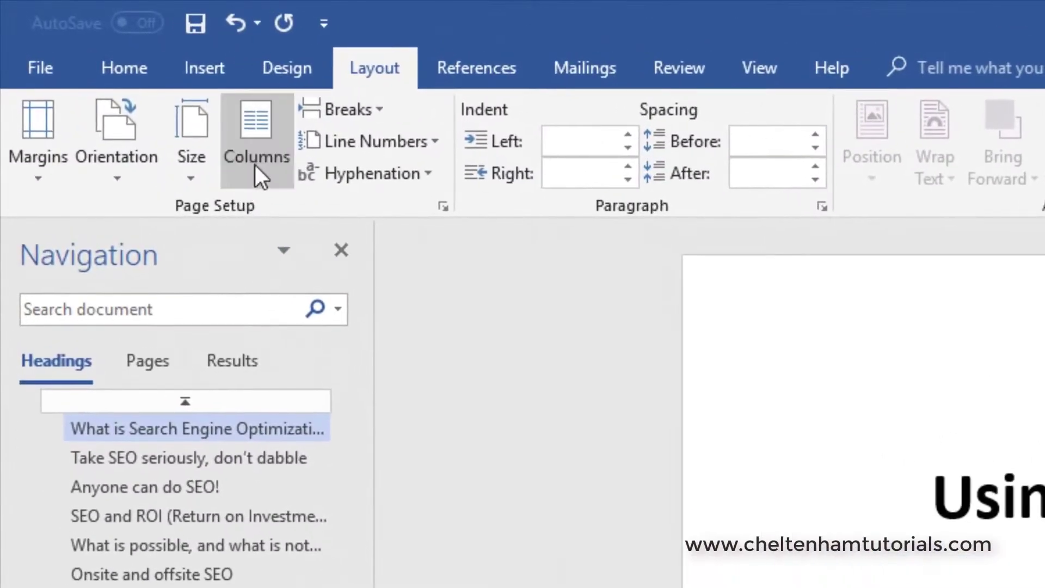
{"action": "left_click", "coordinate": [255, 164]}
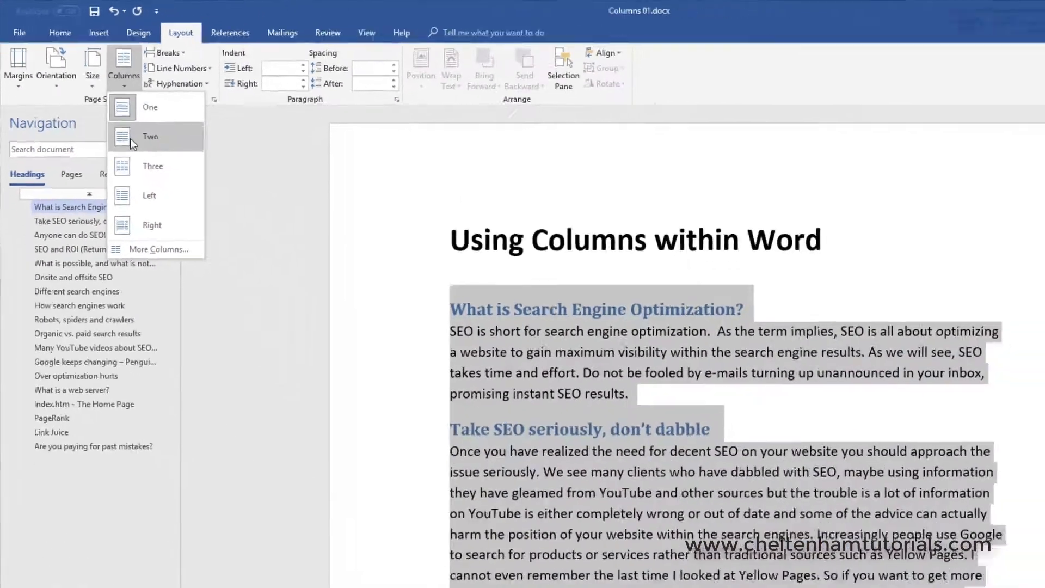
{"action": "left_click", "coordinate": [305, 282]}
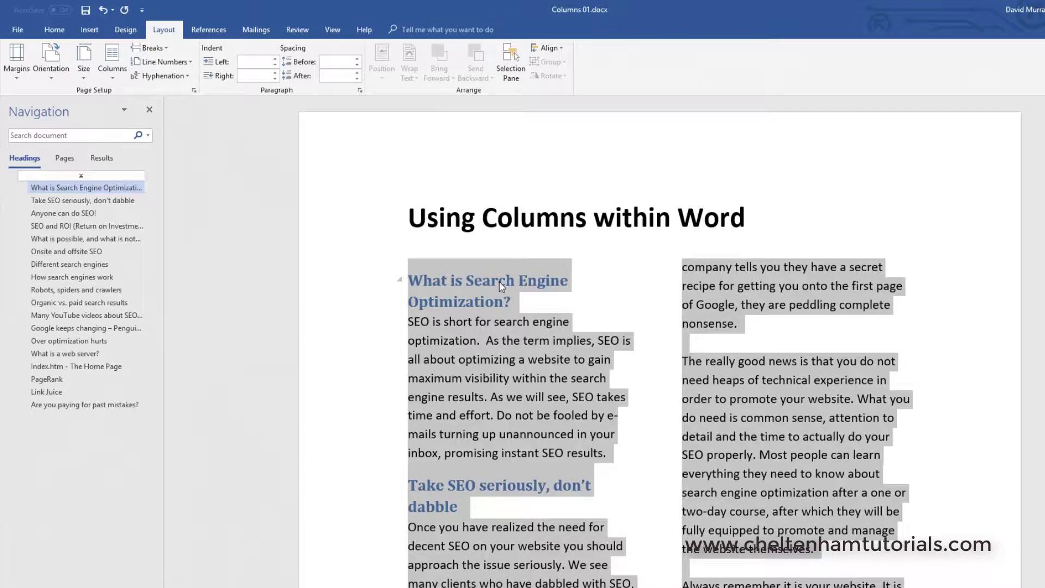
{"action": "left_click", "coordinate": [112, 65]}
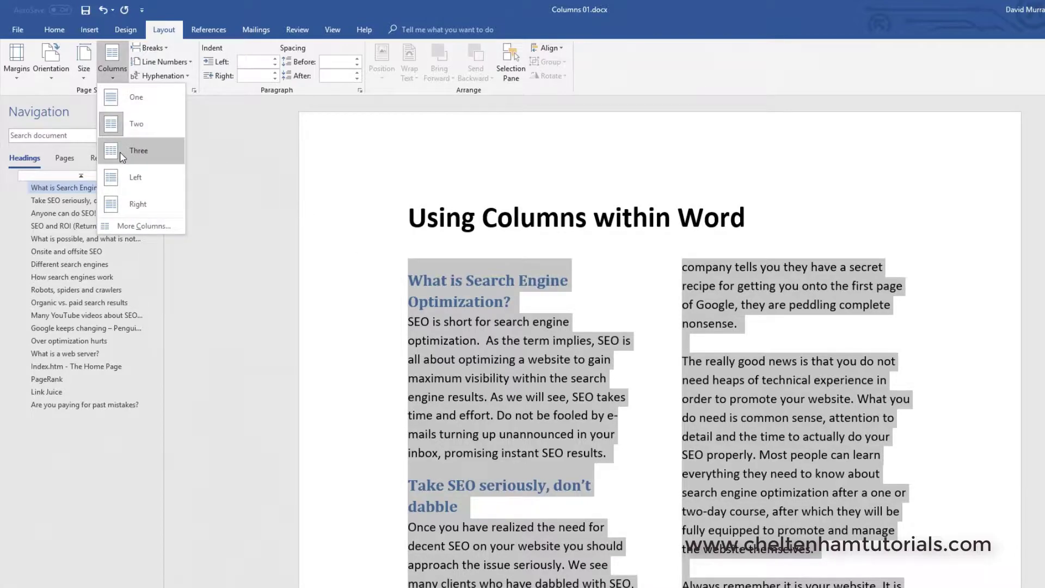
{"action": "left_click", "coordinate": [122, 157]}
{"action": "left_click", "coordinate": [118, 82]}
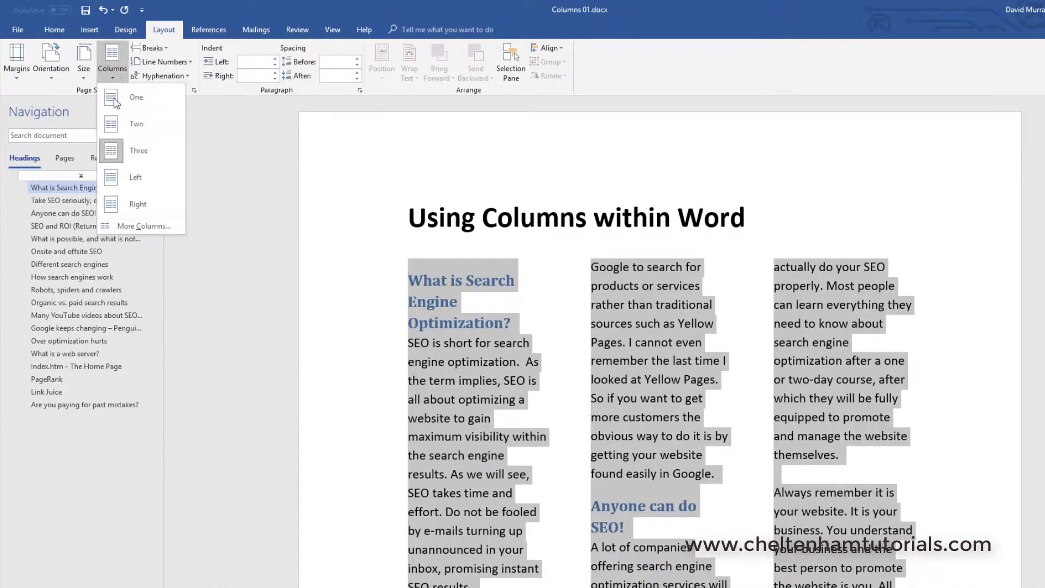
{"action": "left_click", "coordinate": [125, 179]}
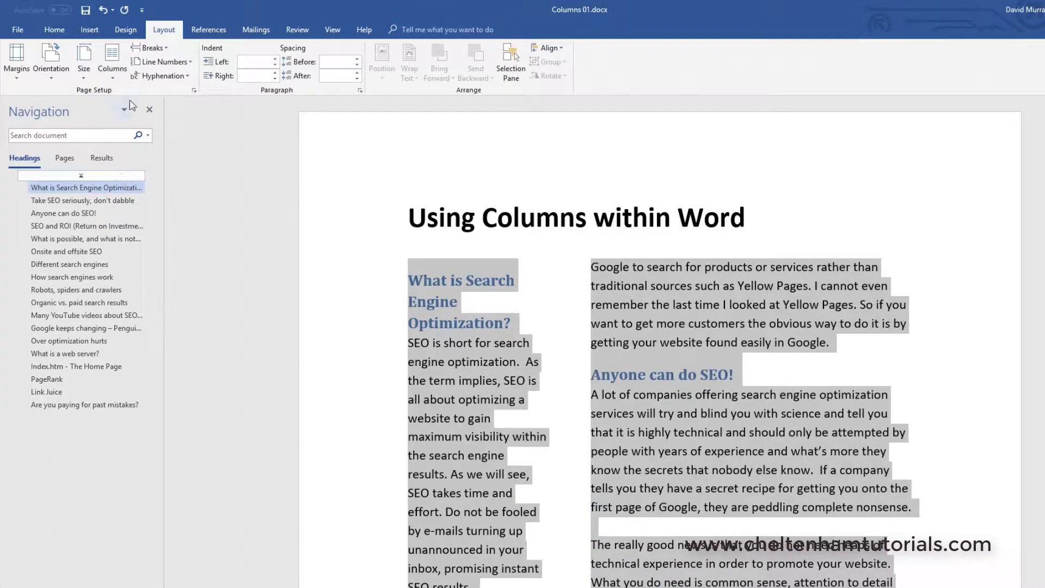
{"action": "left_click", "coordinate": [112, 63]}
{"action": "left_click", "coordinate": [127, 201]}
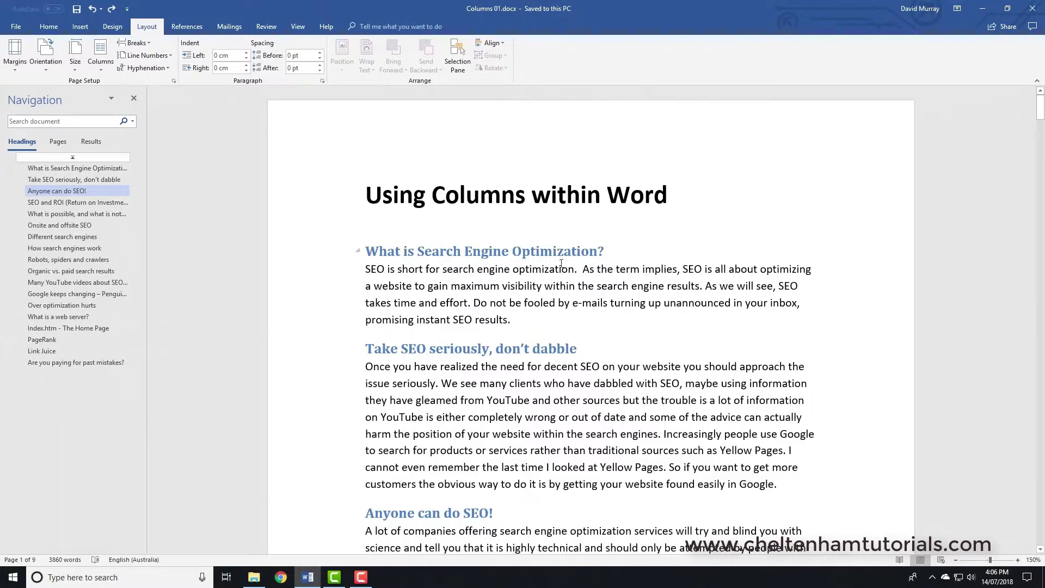
Select from the 'What is Search Engine Optimization?' heading to the end and apply three columns
{"action": "left_click", "coordinate": [369, 248]}
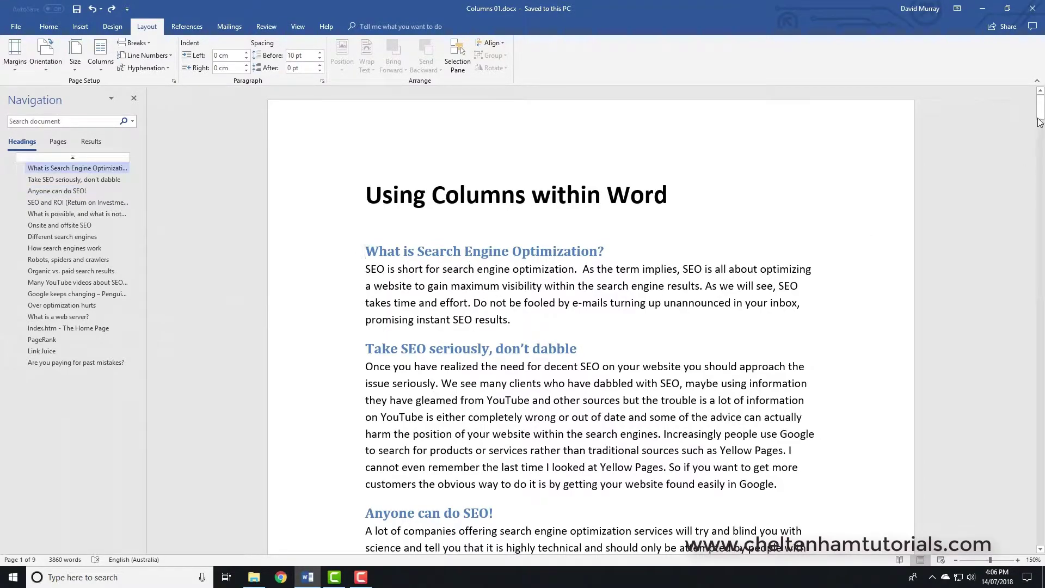
{"action": "left_click_drag", "start_coordinate": [1039, 122], "coordinate": [1040, 520]}
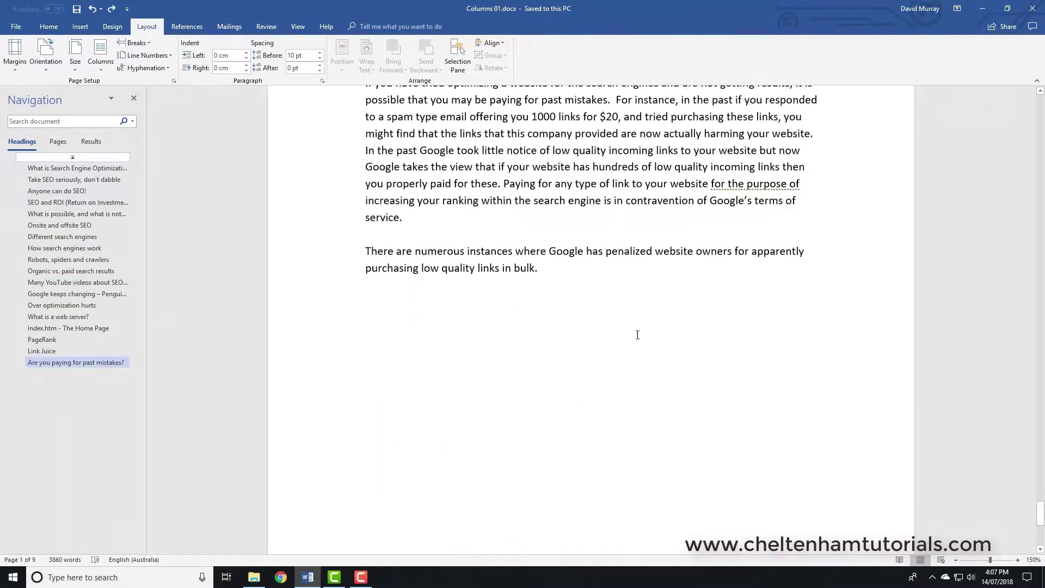
{"action": "left_click", "coordinate": [559, 272], "text": "shift"}
{"action": "left_click_drag", "start_coordinate": [1042, 506], "coordinate": [1042, 92]}
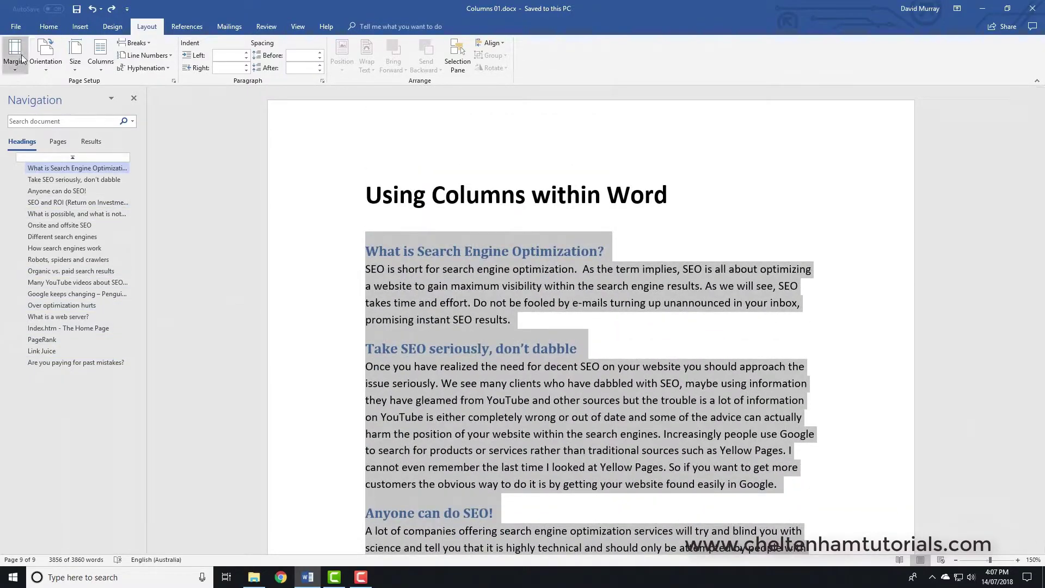
{"action": "left_click", "coordinate": [107, 71]}
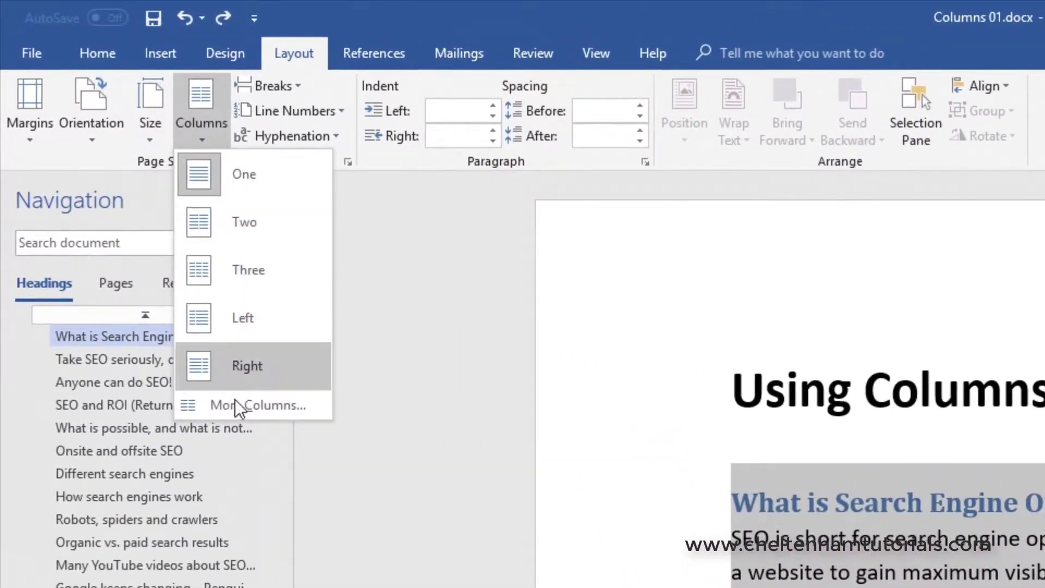
{"action": "left_click", "coordinate": [121, 203]}
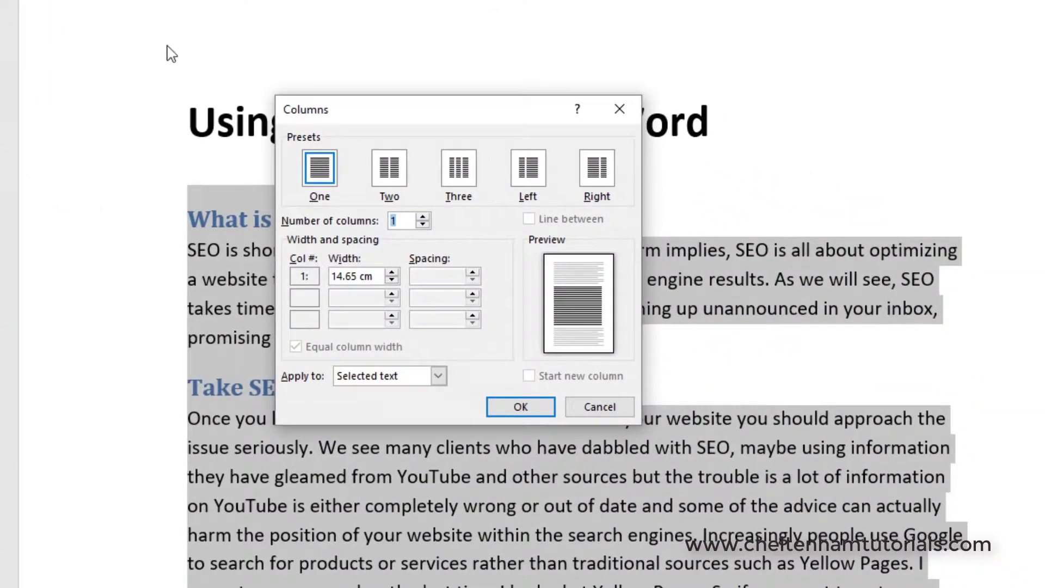
{"action": "left_click", "coordinate": [461, 185]}
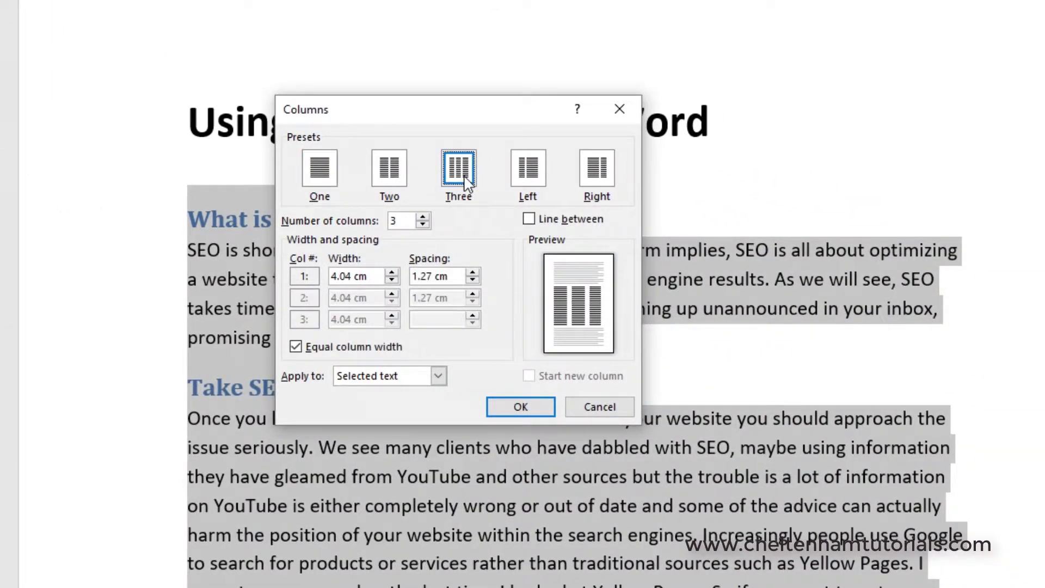
{"action": "left_click", "coordinate": [521, 407]}
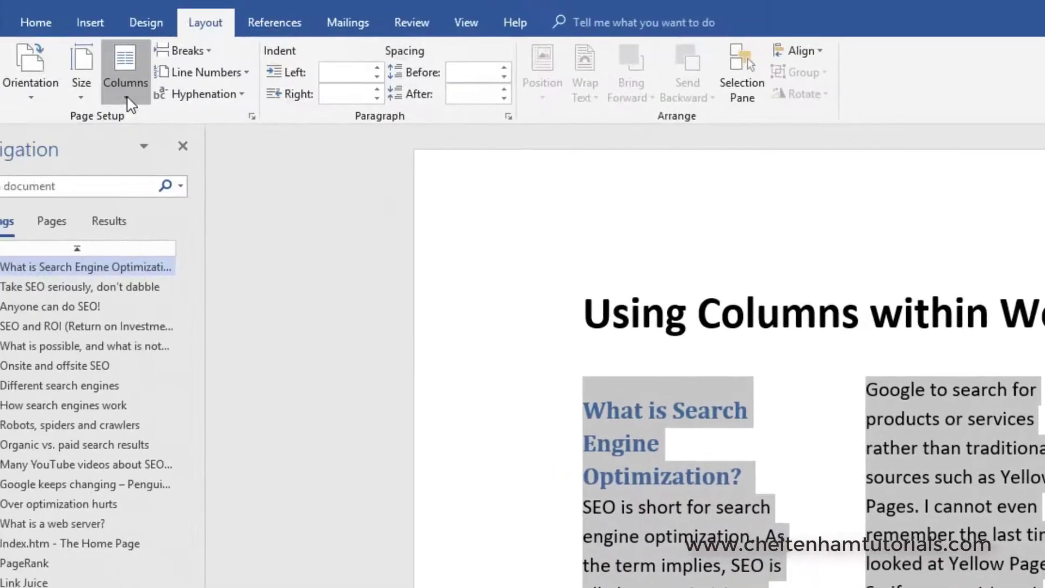
Set the three body columns to 3.5 cm width with 2.07 cm gaps
{"action": "left_click", "coordinate": [121, 71]}
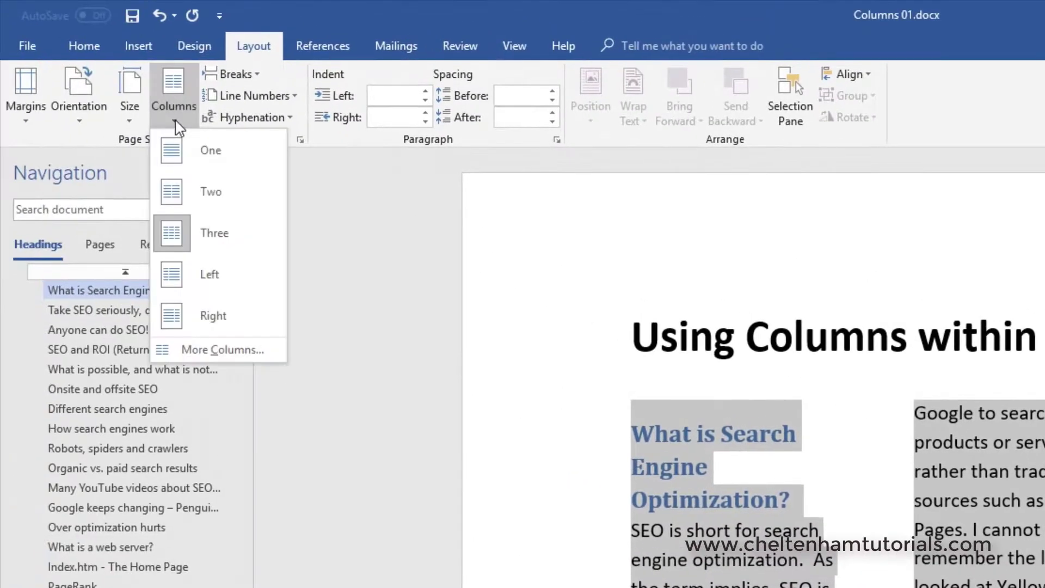
{"action": "left_click", "coordinate": [214, 352]}
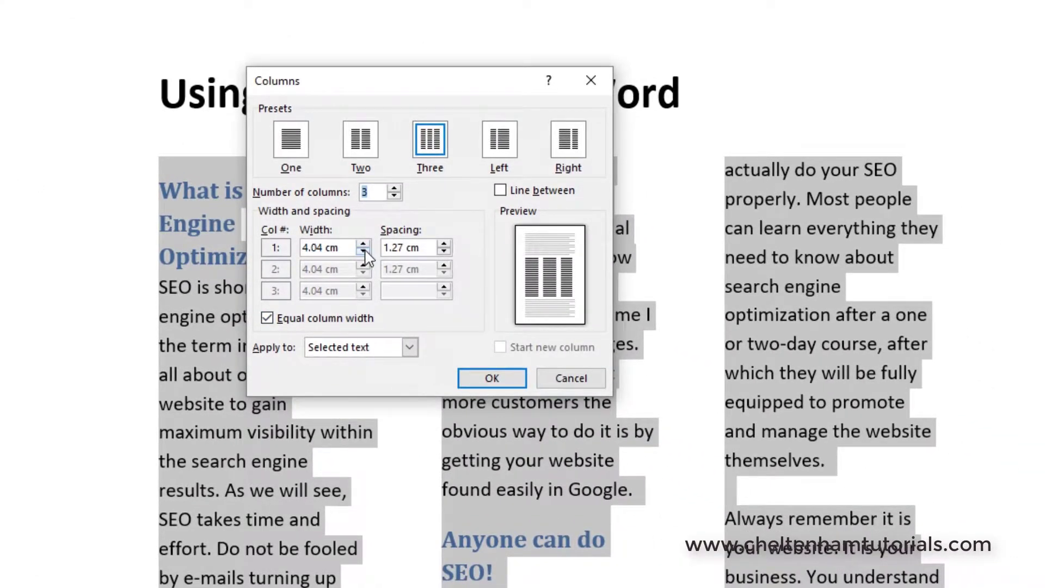
{"action": "left_click", "coordinate": [363, 244]}
{"action": "left_click", "coordinate": [363, 244]}
{"action": "left_click", "coordinate": [362, 245]}
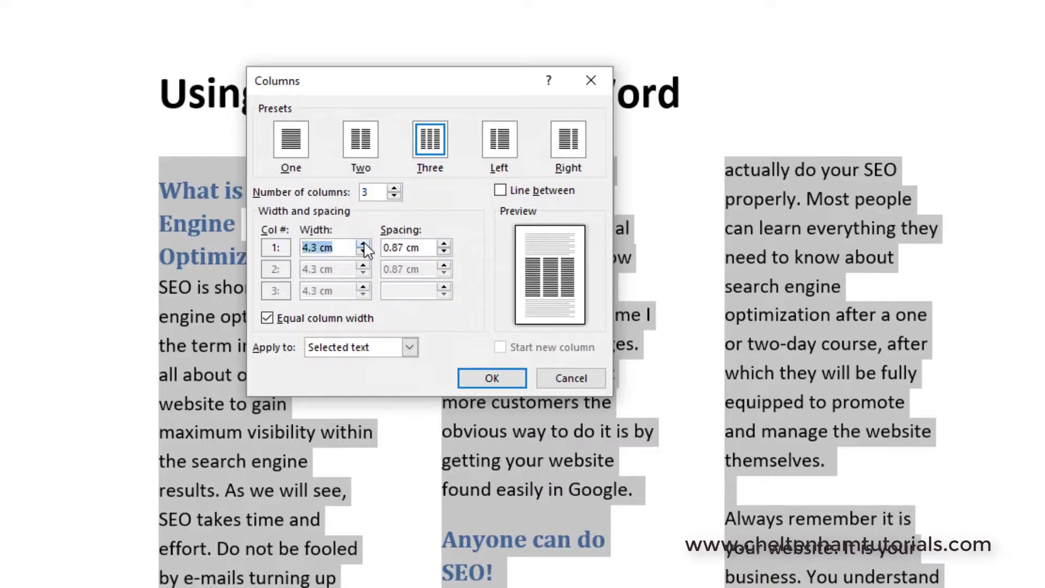
{"action": "left_click", "coordinate": [363, 245]}
{"action": "left_click", "coordinate": [363, 245]}
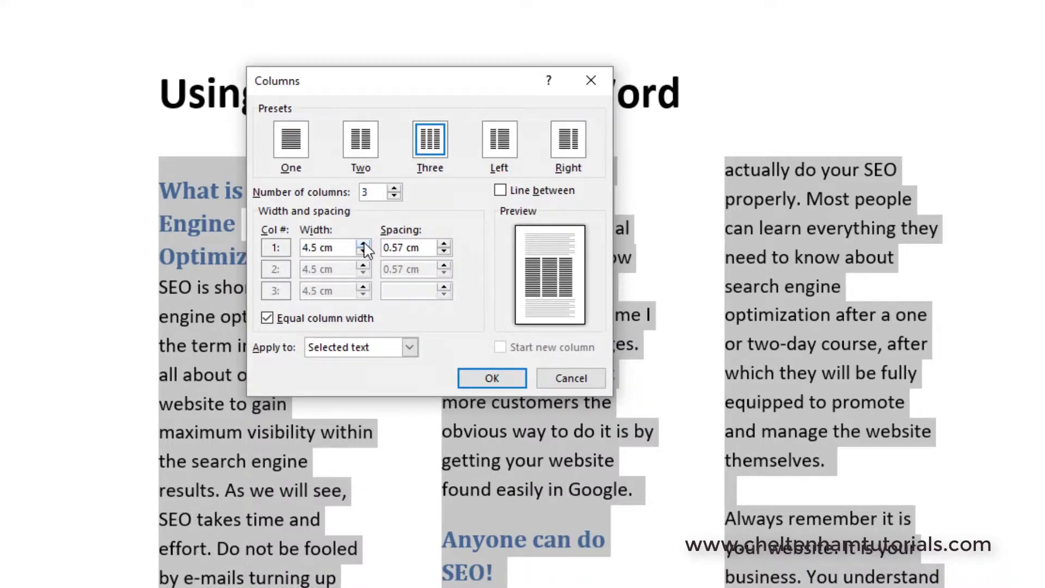
{"action": "left_click", "coordinate": [363, 244]}
{"action": "left_click", "coordinate": [363, 244]}
{"action": "left_click", "coordinate": [363, 244]}
{"action": "left_click", "coordinate": [363, 244]}
{"action": "left_click", "coordinate": [363, 245]}
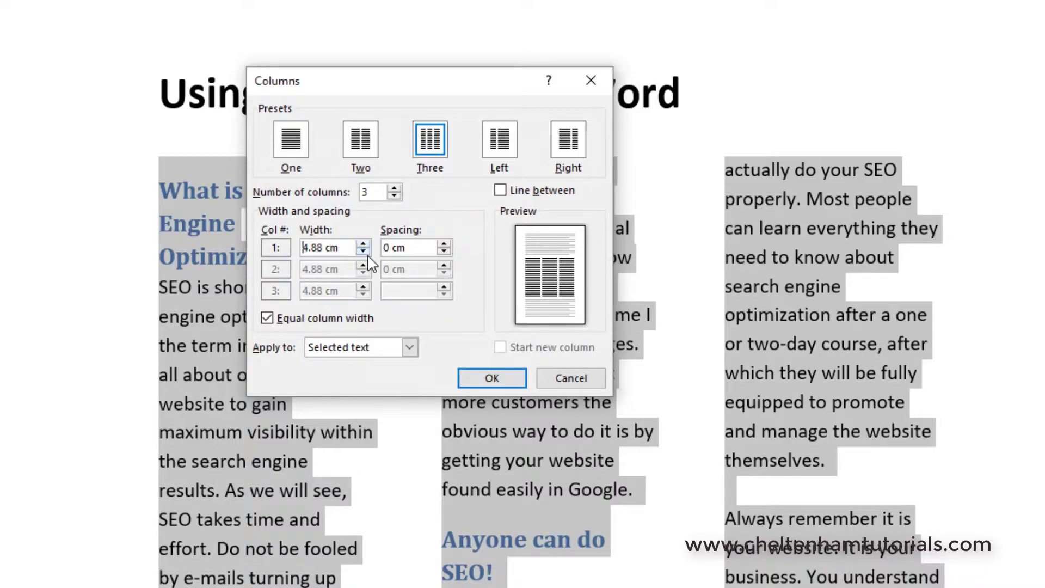
{"action": "left_click", "coordinate": [363, 251]}
{"action": "left_click", "coordinate": [363, 251]}
{"action": "left_click", "coordinate": [362, 252]}
{"action": "left_click", "coordinate": [363, 251]}
{"action": "left_click", "coordinate": [363, 251]}
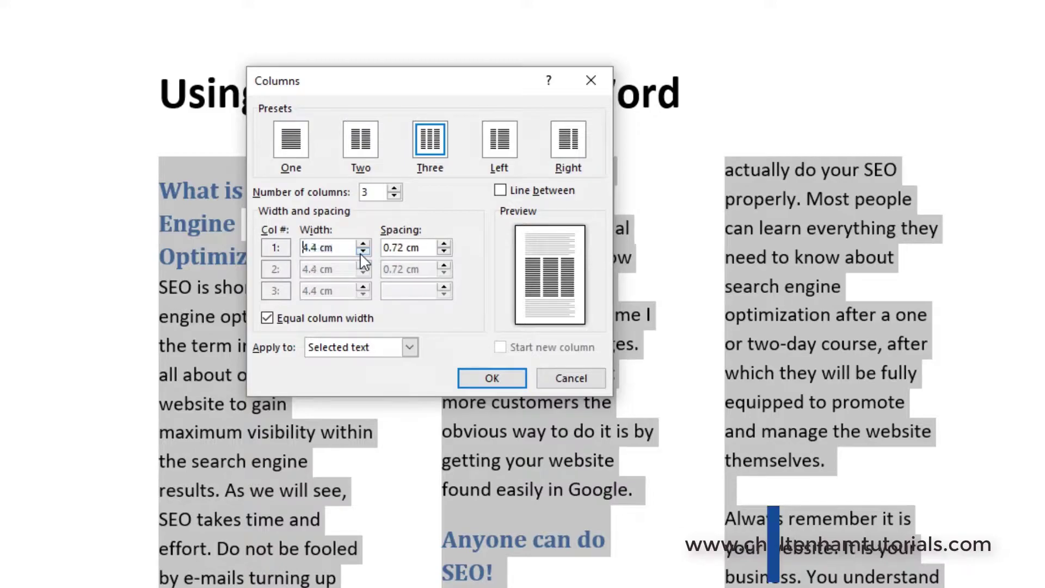
{"action": "left_click", "coordinate": [363, 251]}
{"action": "left_click", "coordinate": [363, 252]}
{"action": "left_click", "coordinate": [363, 251]}
{"action": "left_click", "coordinate": [363, 252]}
{"action": "left_click", "coordinate": [363, 251]}
{"action": "left_click", "coordinate": [363, 251]}
{"action": "left_click", "coordinate": [363, 251]}
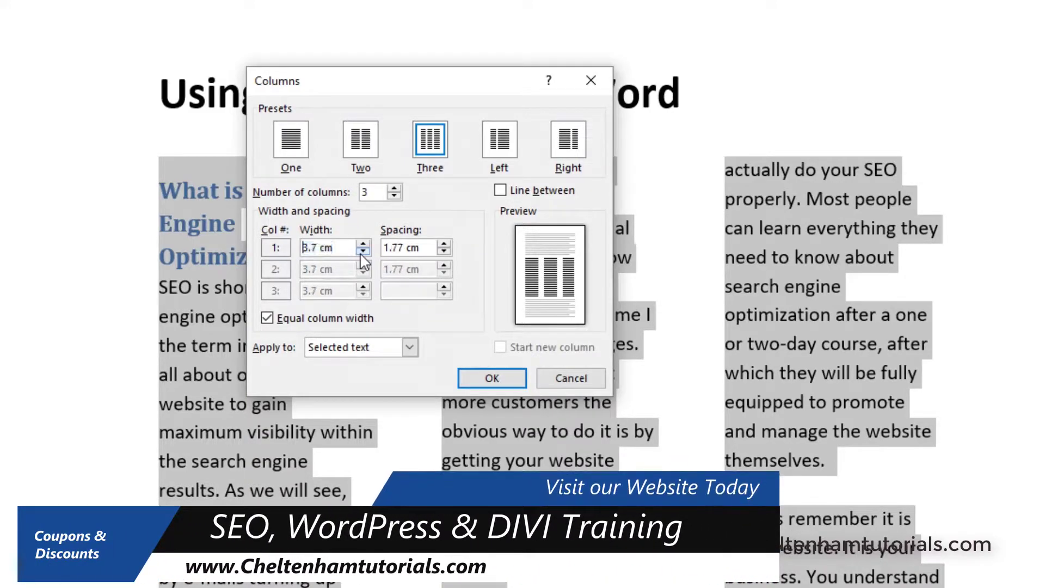
{"action": "left_click", "coordinate": [363, 252]}
{"action": "left_click", "coordinate": [362, 251]}
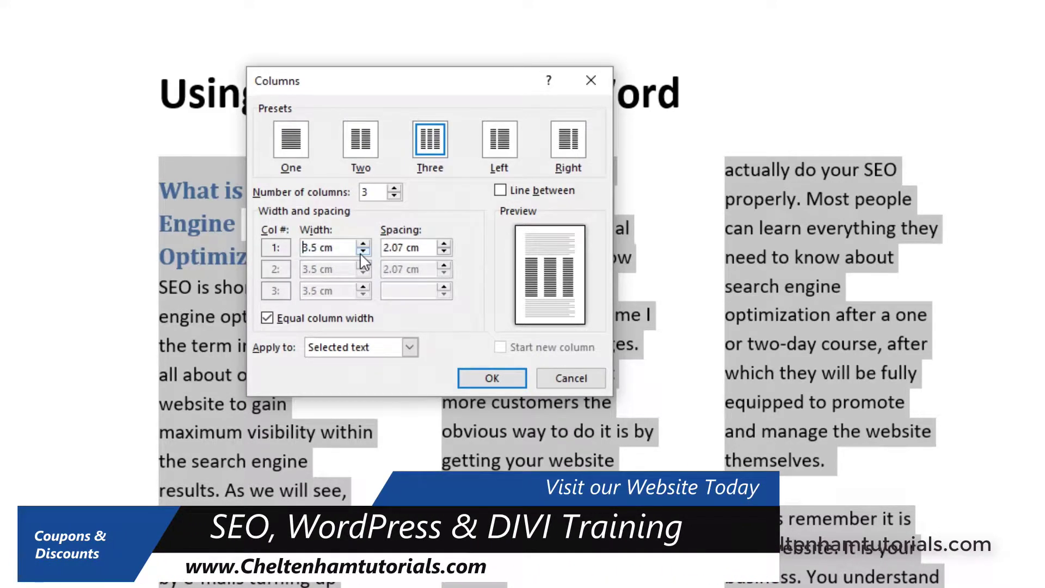
{"action": "left_click", "coordinate": [491, 378]}
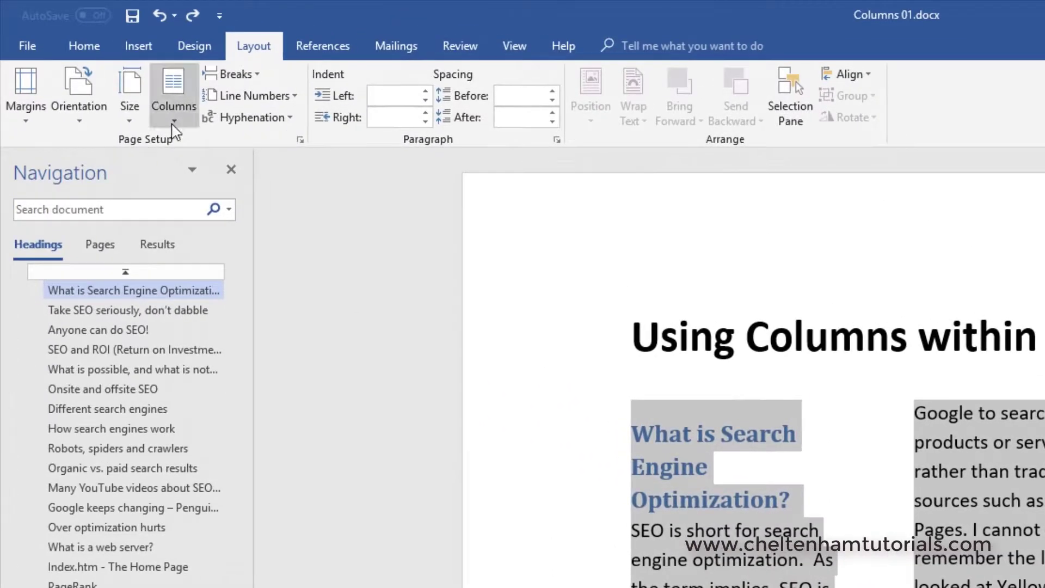
Change the three body columns' width to 4 cm
{"action": "left_click", "coordinate": [173, 117]}
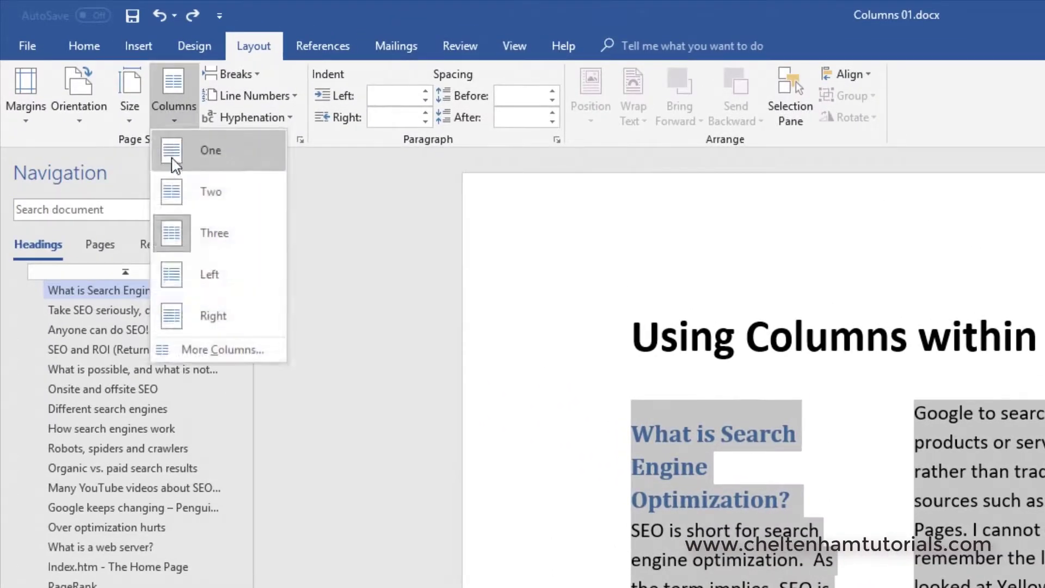
{"action": "left_click", "coordinate": [150, 325]}
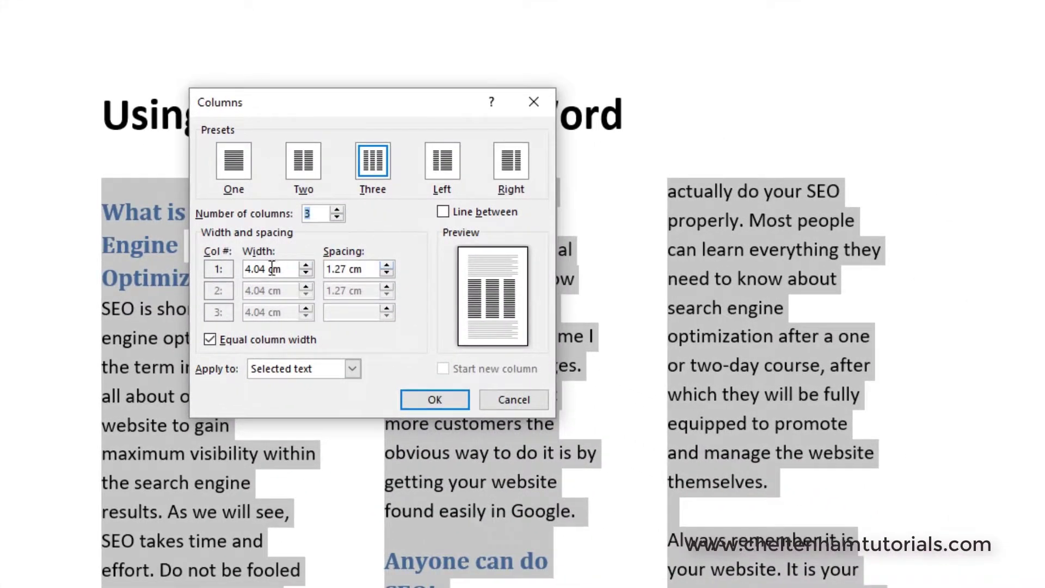
{"action": "left_click", "coordinate": [309, 273]}
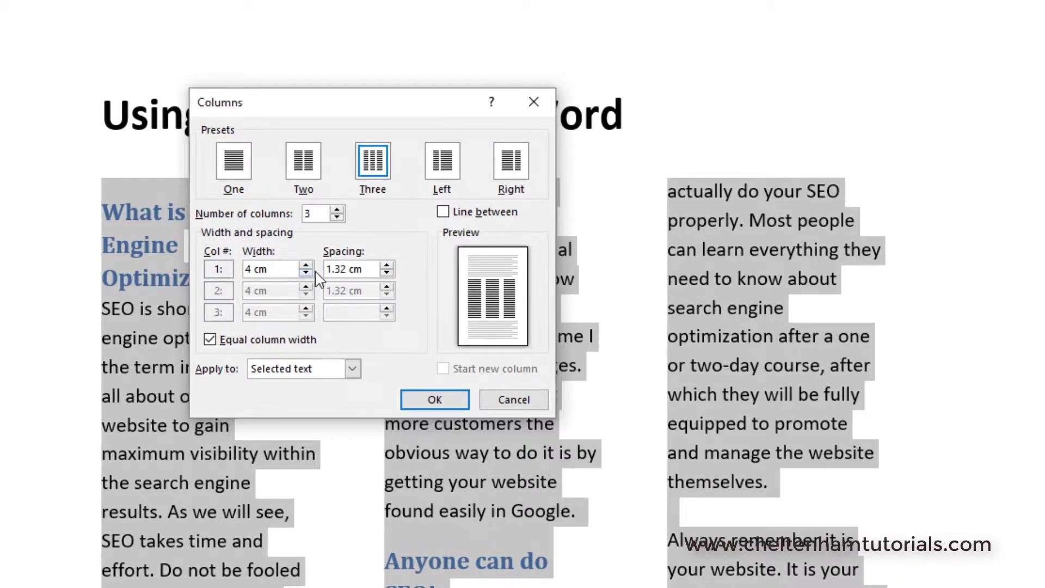
{"action": "left_click", "coordinate": [435, 393]}
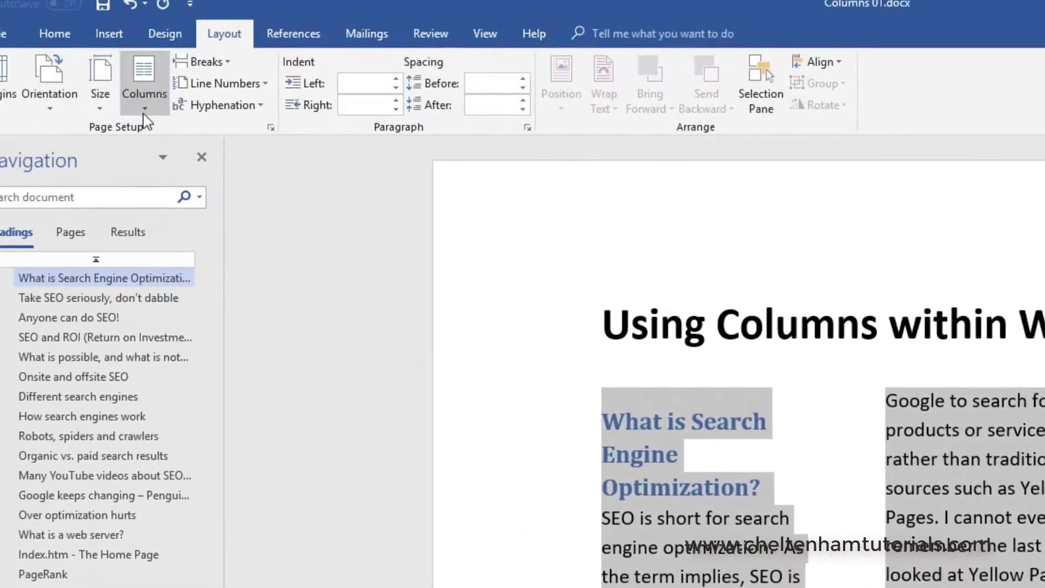
Increase the spacing between the body columns to 2 cm
{"action": "left_click", "coordinate": [173, 92]}
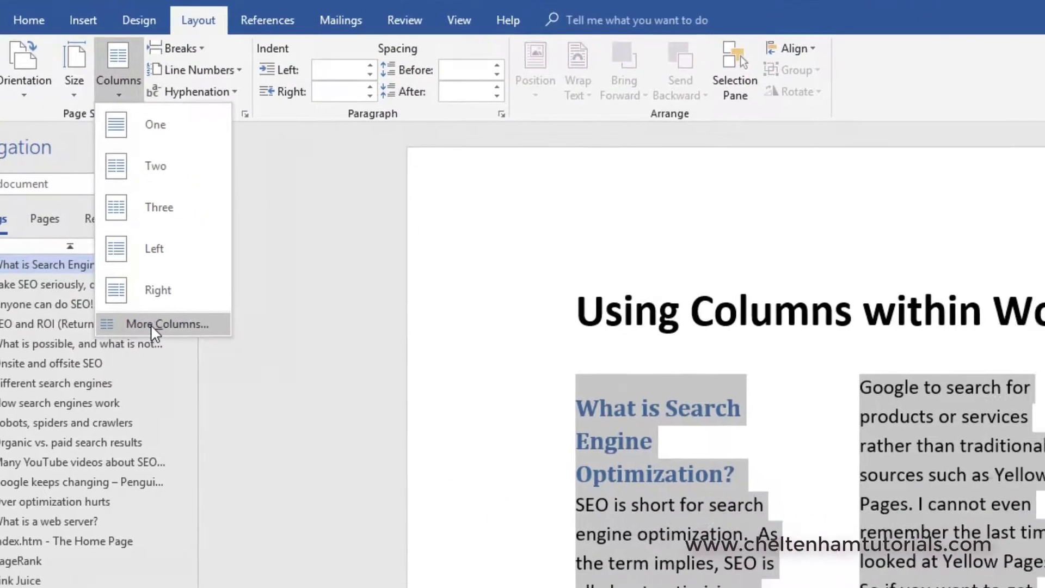
{"action": "left_click", "coordinate": [206, 348]}
{"action": "left_click_drag", "start_coordinate": [350, 103], "coordinate": [743, 7]}
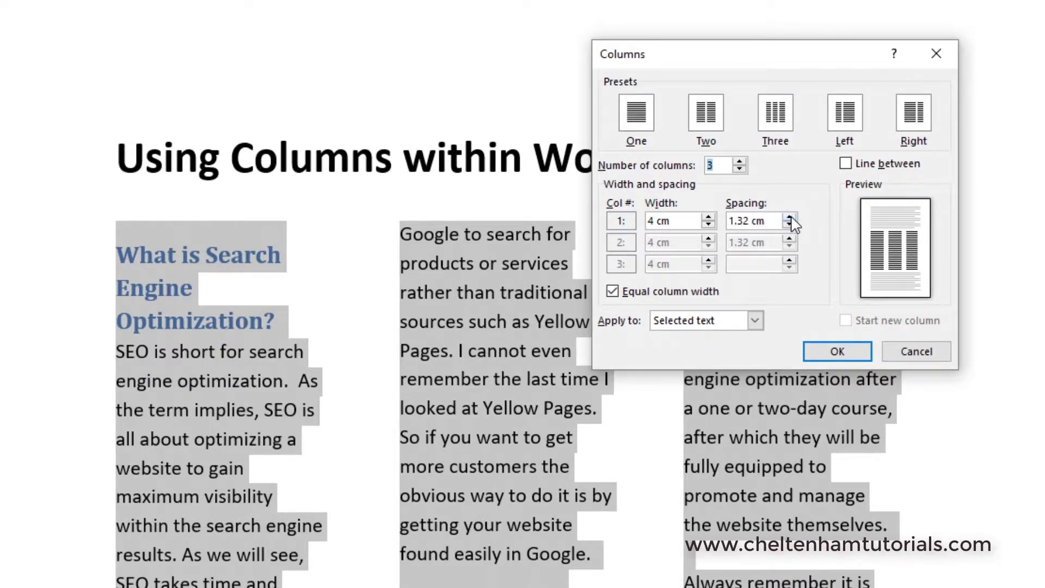
{"action": "left_click", "coordinate": [789, 219]}
{"action": "left_click", "coordinate": [789, 218]}
{"action": "left_click", "coordinate": [789, 218]}
{"action": "left_click", "coordinate": [789, 218]}
{"action": "left_click", "coordinate": [789, 218]}
{"action": "left_click", "coordinate": [789, 218]}
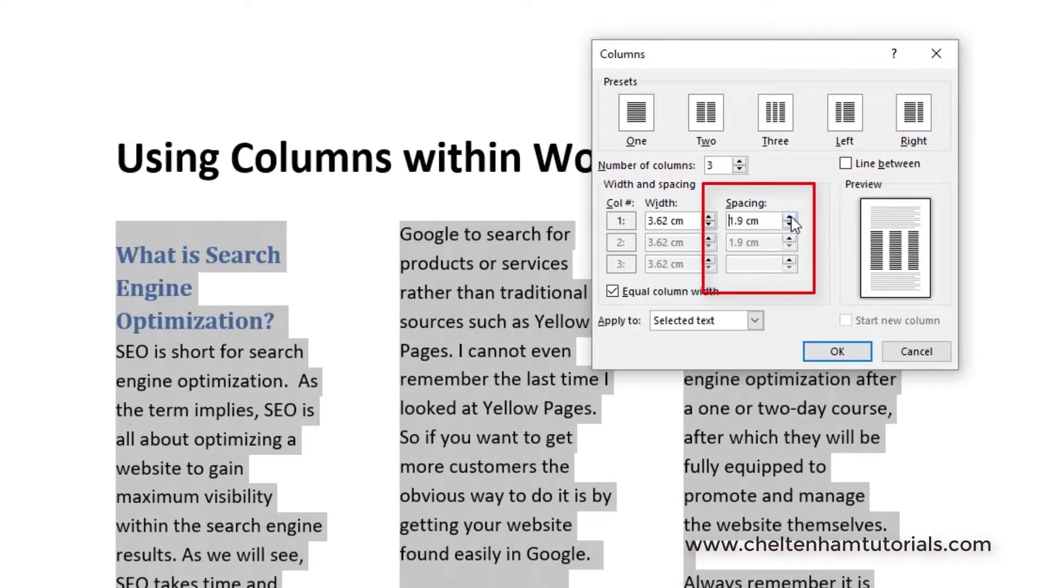
{"action": "left_click", "coordinate": [790, 219]}
{"action": "left_click", "coordinate": [821, 349]}
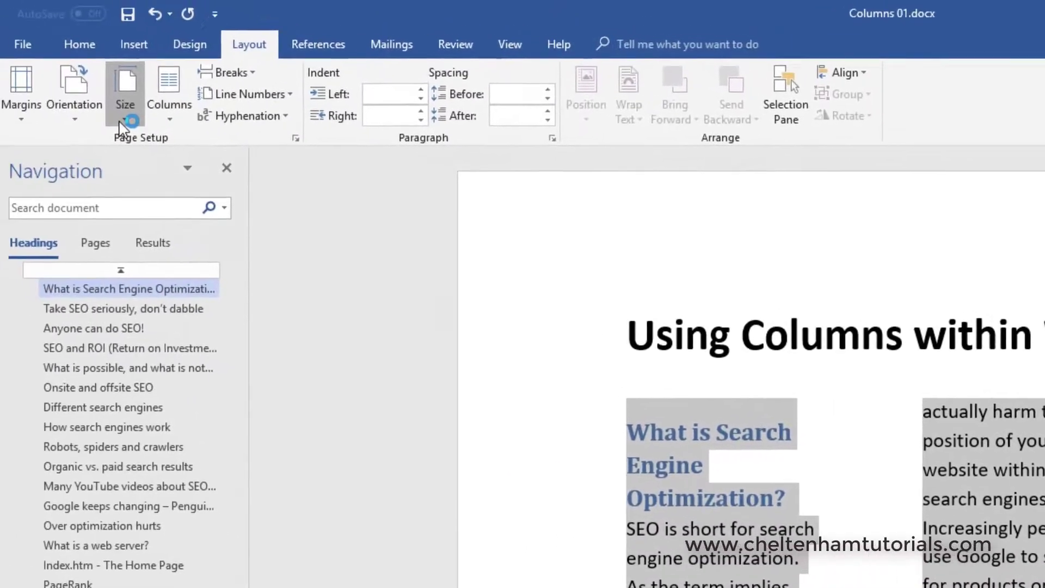
Raise the column spacing to 3 cm, leaving each column 2.88 cm wide
{"action": "left_click", "coordinate": [130, 93]}
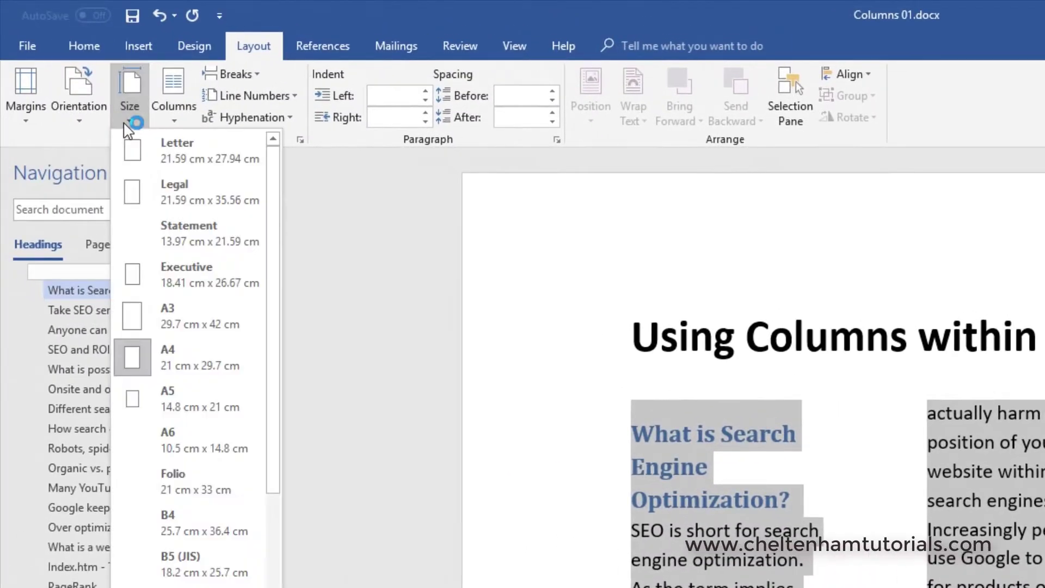
{"action": "left_click", "coordinate": [174, 123]}
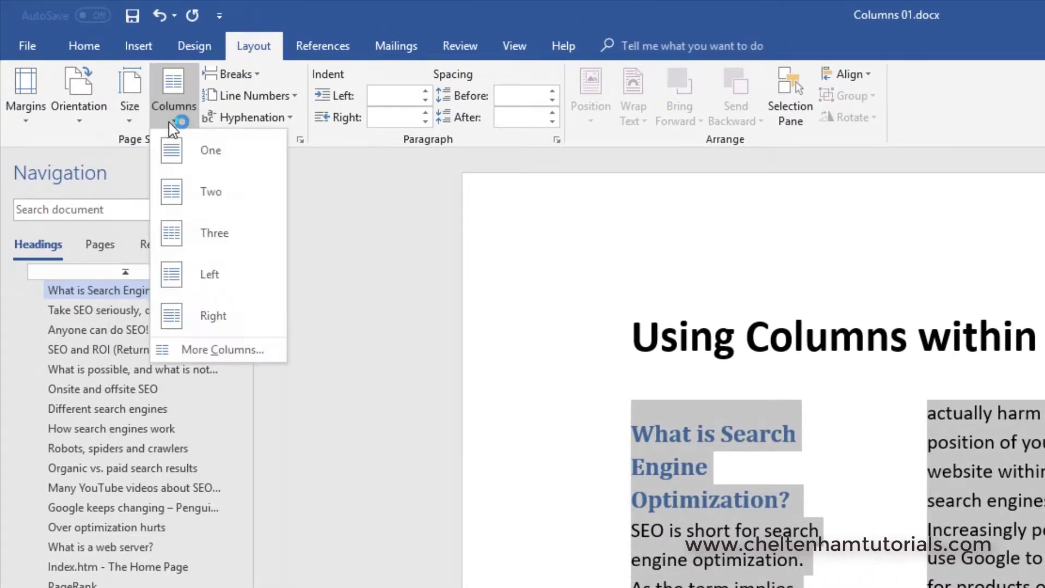
{"action": "left_click", "coordinate": [220, 349]}
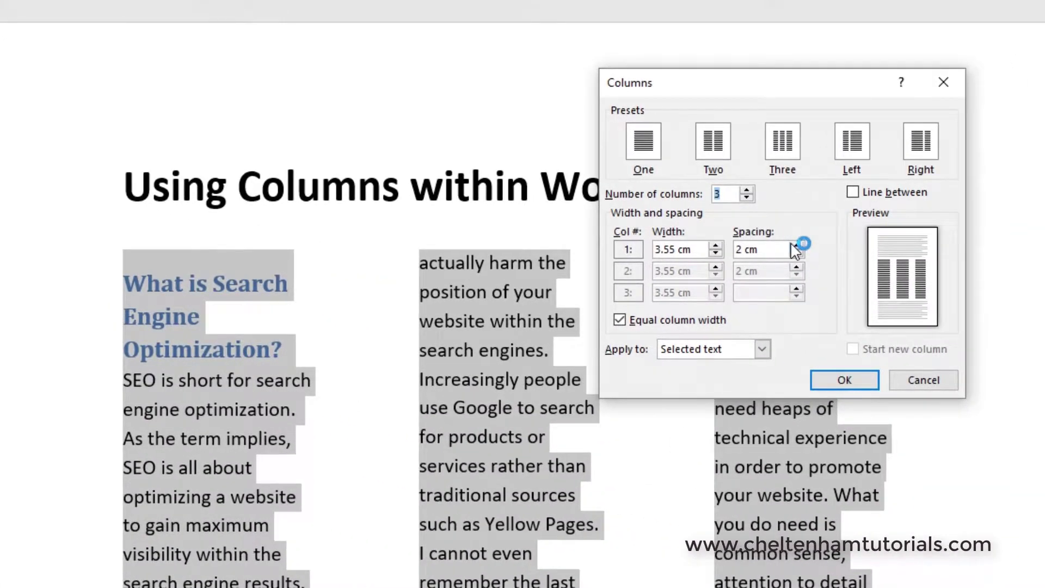
{"action": "left_click", "coordinate": [797, 248]}
{"action": "left_click", "coordinate": [797, 247]}
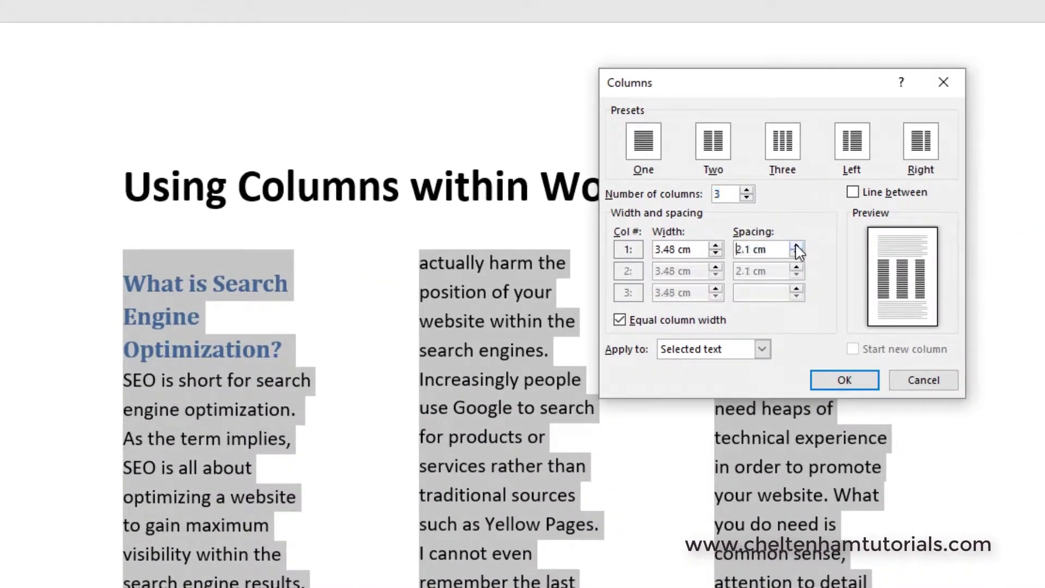
{"action": "left_click", "coordinate": [798, 248]}
{"action": "left_click", "coordinate": [797, 248]}
{"action": "left_click", "coordinate": [798, 248]}
{"action": "left_click", "coordinate": [797, 248]}
{"action": "left_click", "coordinate": [797, 248]}
{"action": "left_click", "coordinate": [797, 247]}
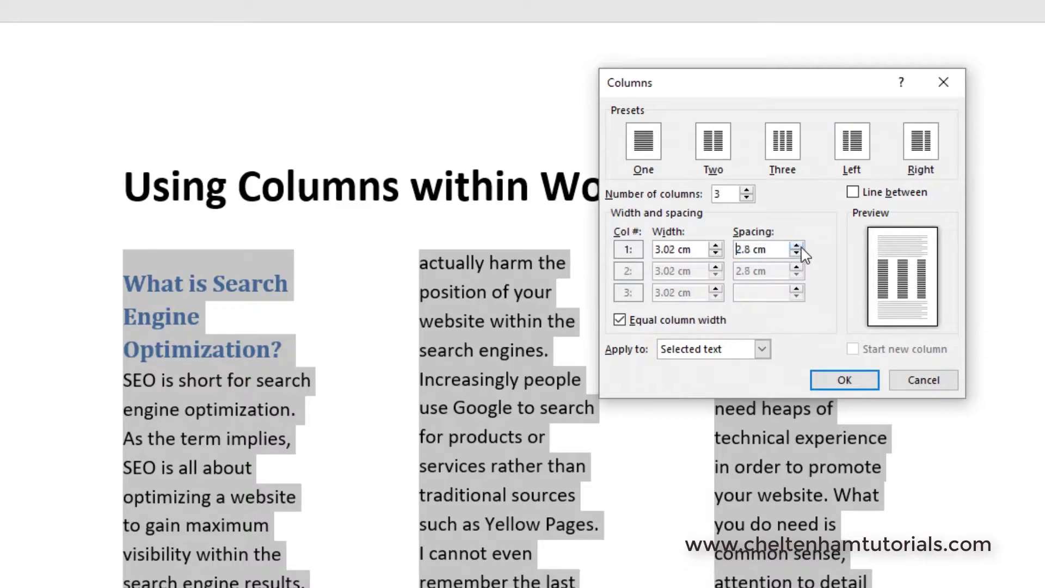
{"action": "left_click", "coordinate": [797, 247]}
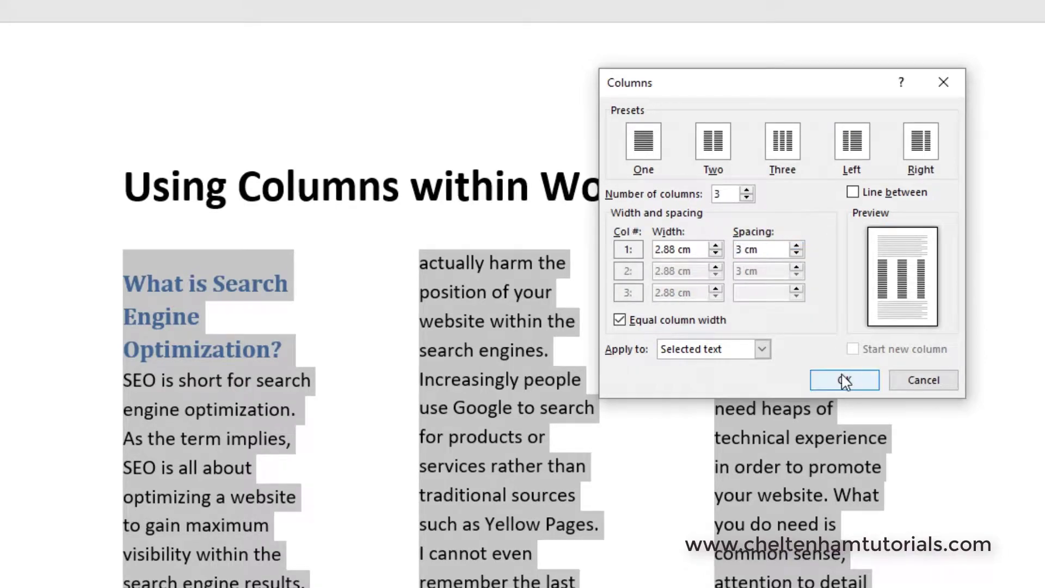
{"action": "left_click", "coordinate": [844, 380]}
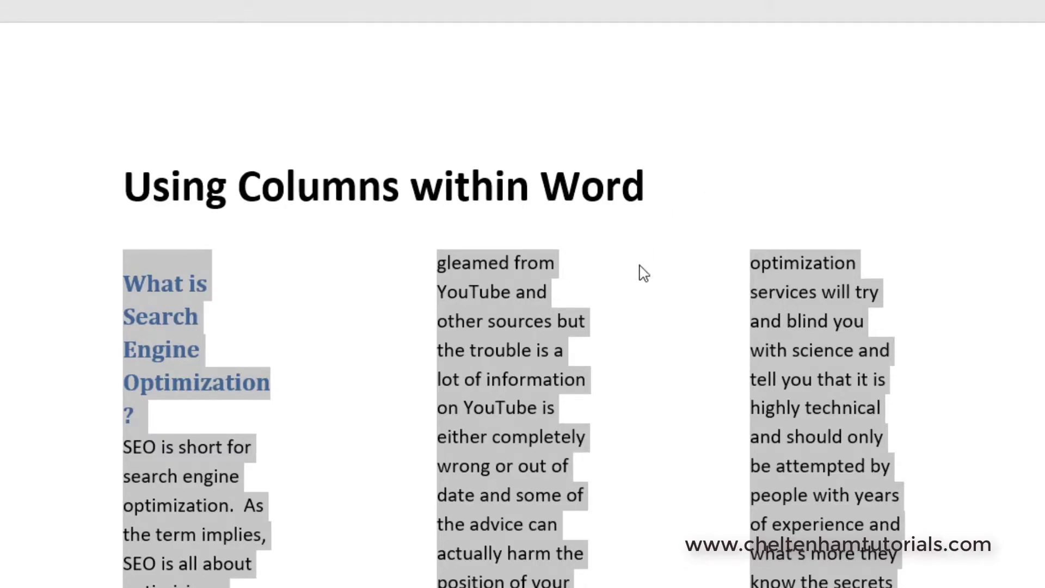
Undo the 3 cm spacing and apply the Left preset: narrow left, wide right column
{"action": "key", "text": "ctrl+z"}
{"action": "key", "text": "ctrl+z"}
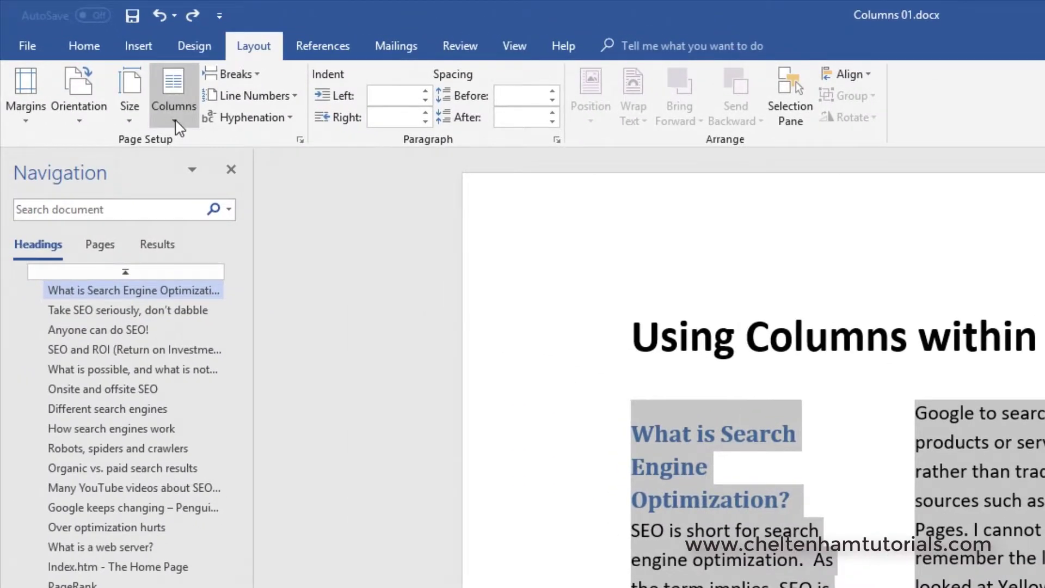
{"action": "left_click", "coordinate": [174, 121]}
{"action": "left_click", "coordinate": [229, 356]}
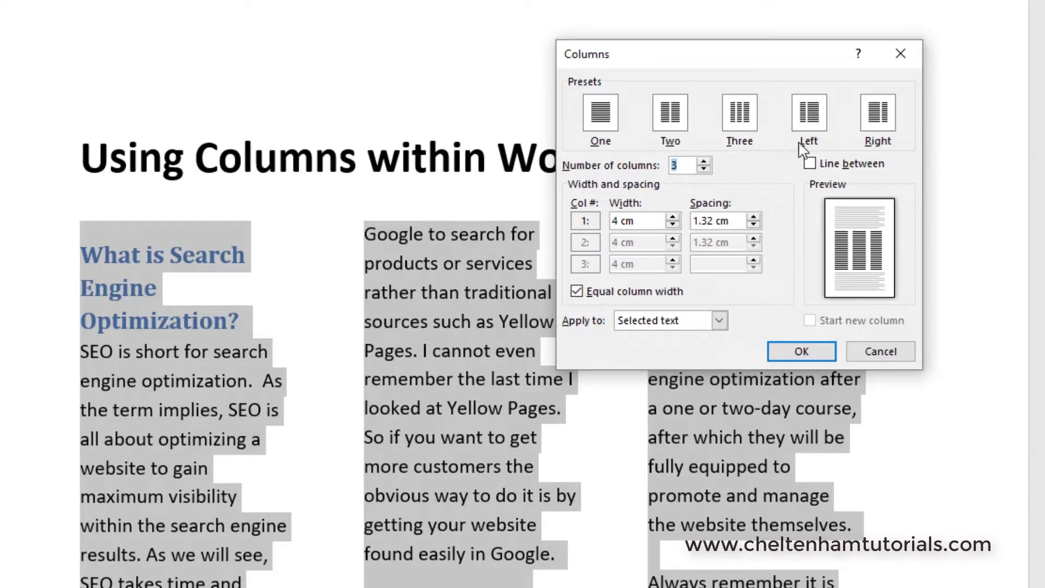
{"action": "left_click", "coordinate": [809, 114]}
{"action": "left_click", "coordinate": [801, 351]}
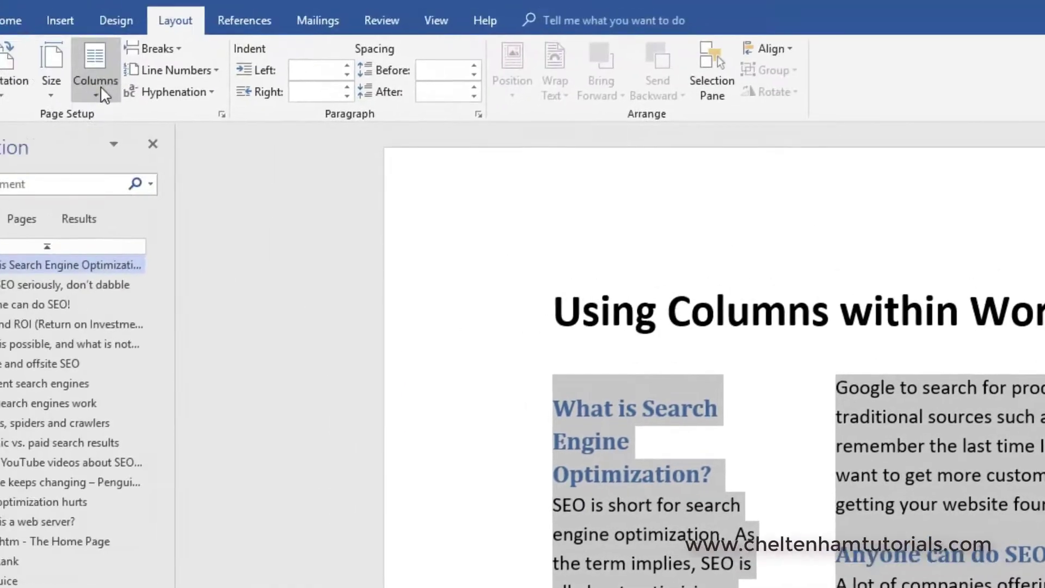
{"action": "left_click", "coordinate": [101, 87]}
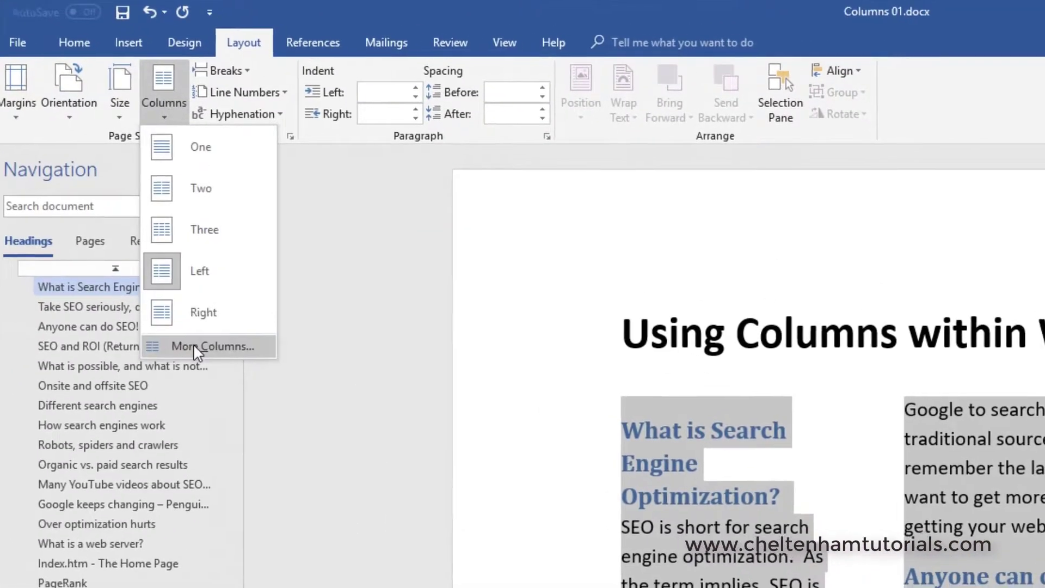
Turn on Equal column width for the body columns
{"action": "left_click", "coordinate": [193, 344]}
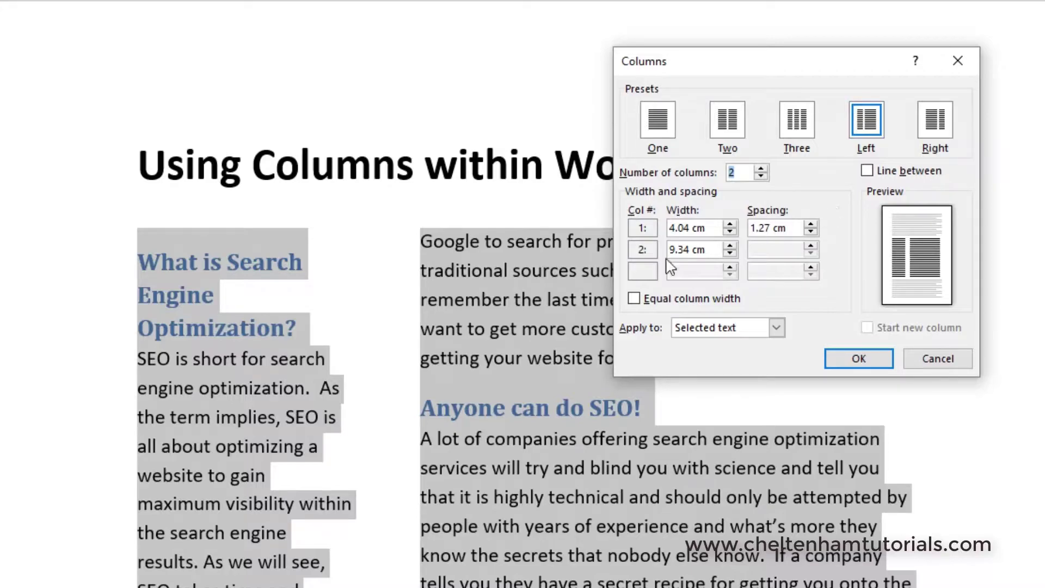
{"action": "left_click", "coordinate": [634, 298]}
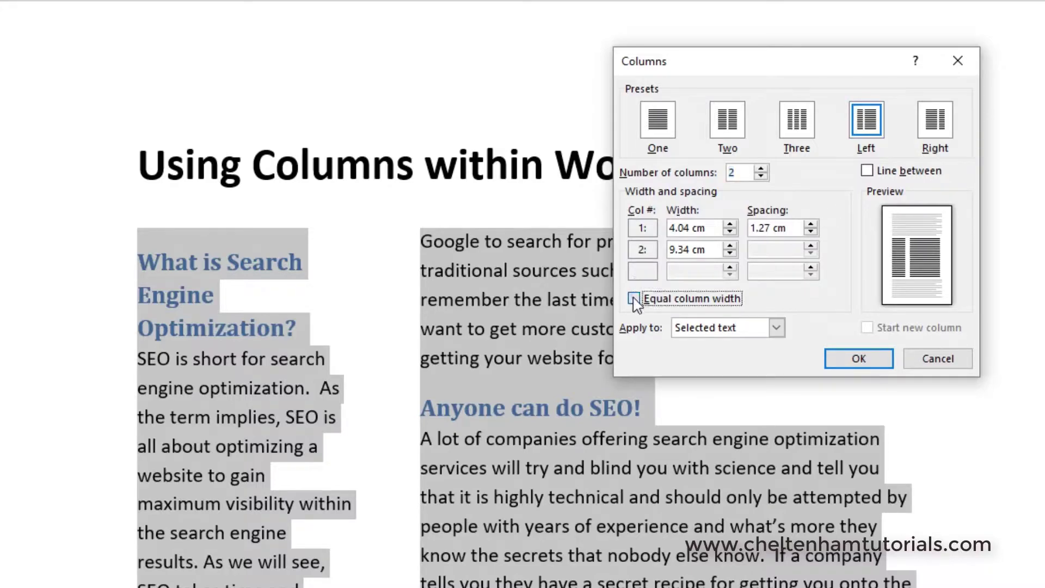
{"action": "left_click", "coordinate": [858, 359]}
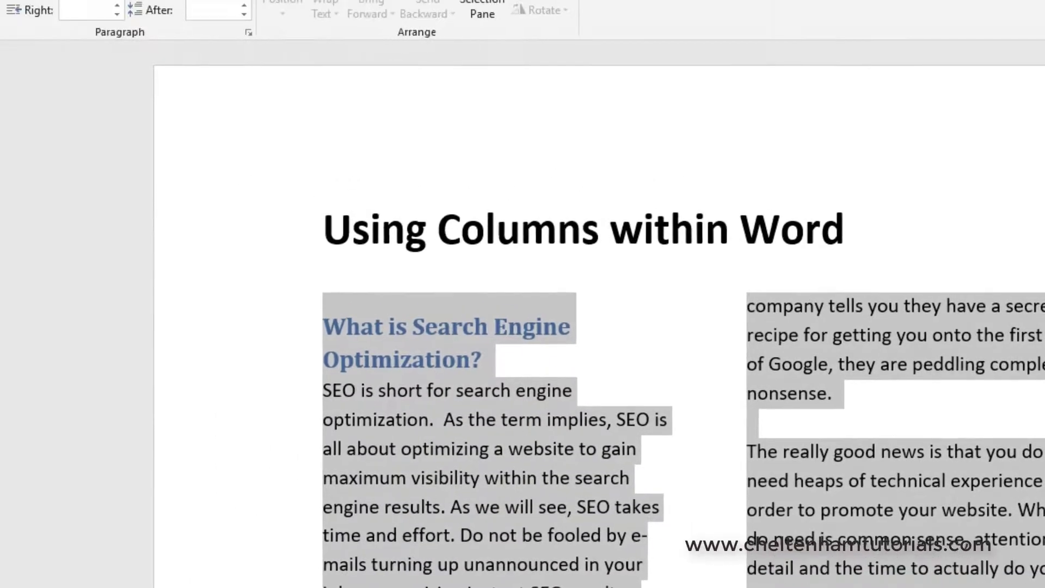
Add a vertical Line between the body columns
{"action": "left_click", "coordinate": [175, 92]}
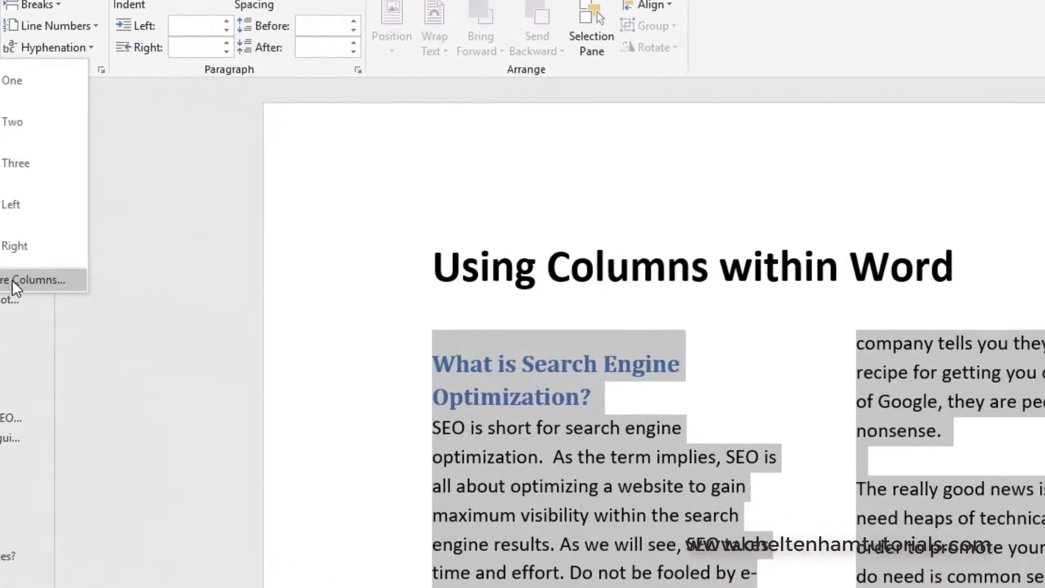
{"action": "left_click", "coordinate": [210, 348]}
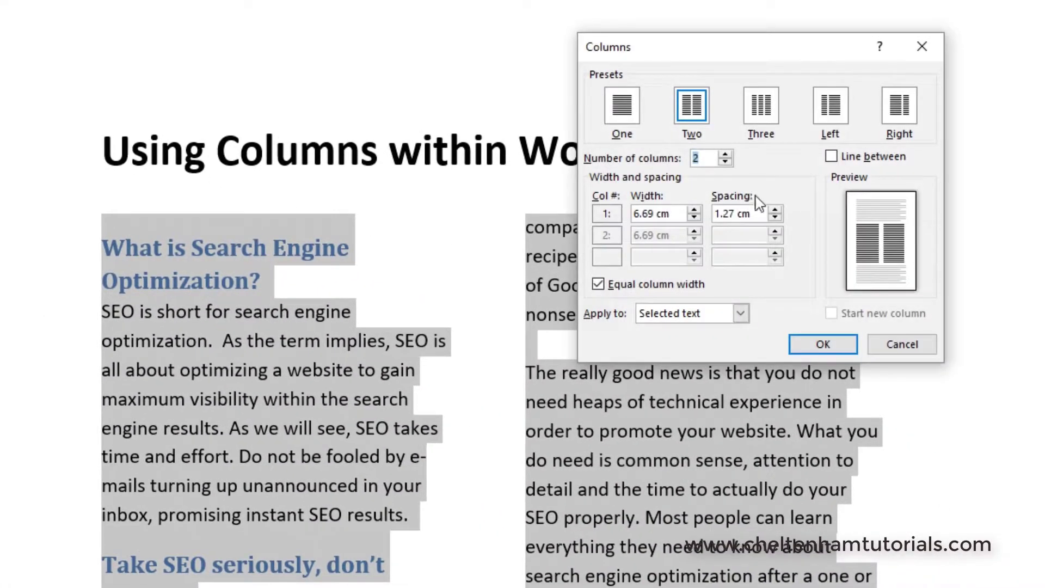
{"action": "left_click", "coordinate": [831, 157]}
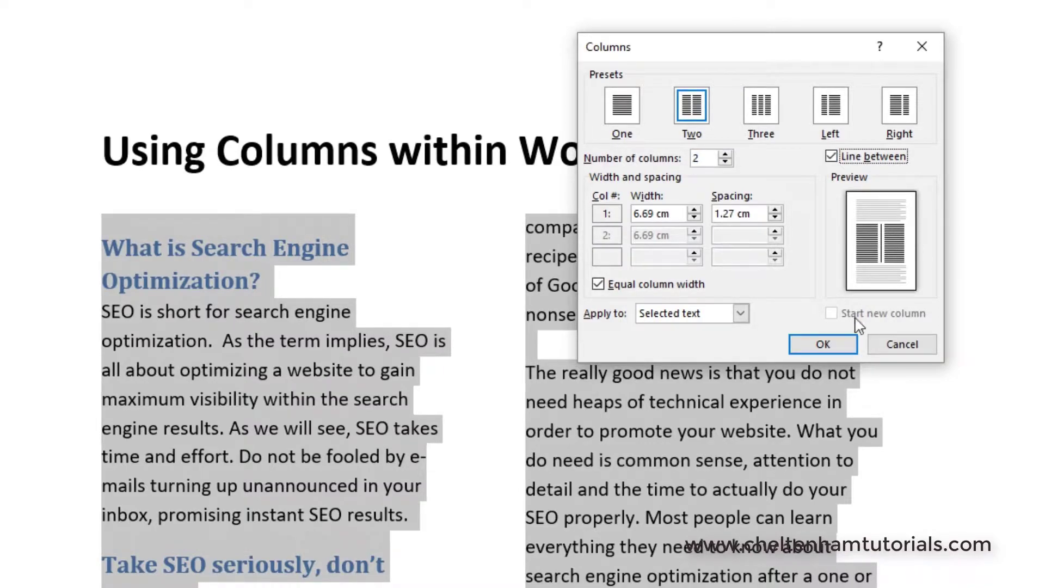
{"action": "left_click", "coordinate": [824, 344]}
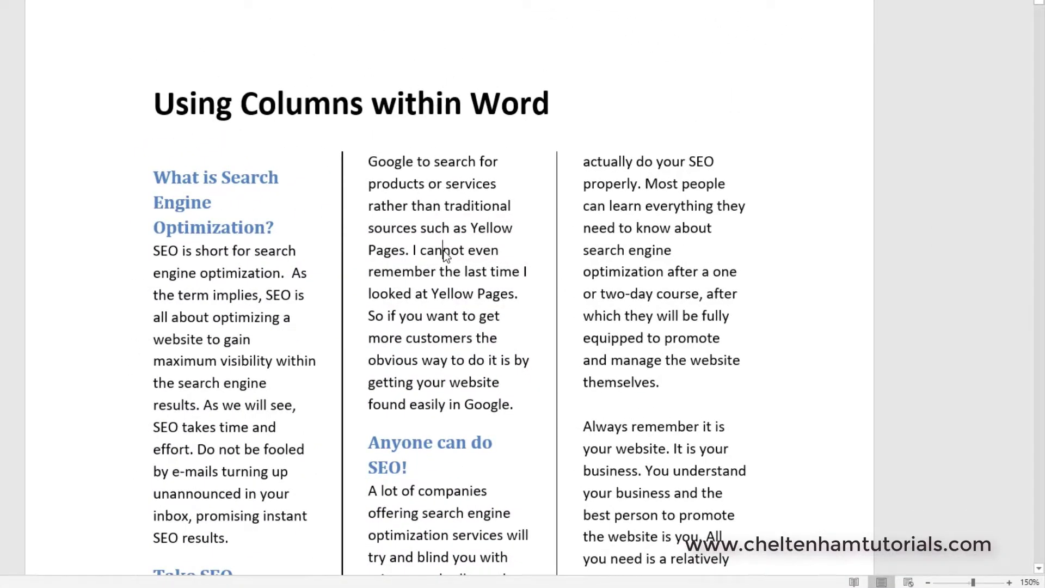
Place the cursor just before the 'Take SEO seriously, don't dabble' heading
{"action": "scroll", "coordinate": [187, 187], "scroll_direction": "down", "scroll_amount": 5}
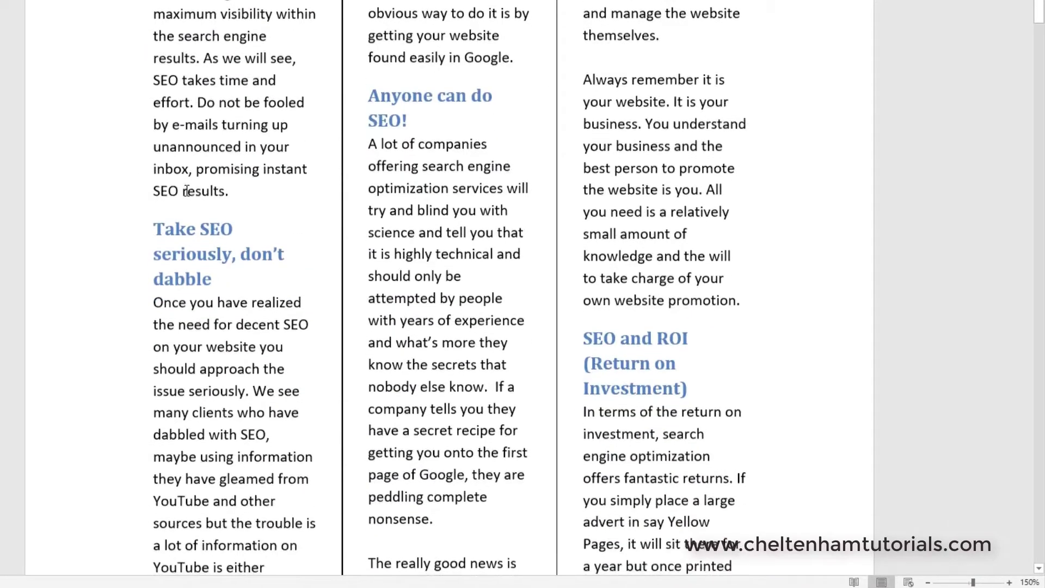
{"action": "scroll", "coordinate": [194, 180], "scroll_direction": "up", "scroll_amount": 3}
{"action": "scroll", "coordinate": [194, 181], "scroll_direction": "up", "scroll_amount": 1}
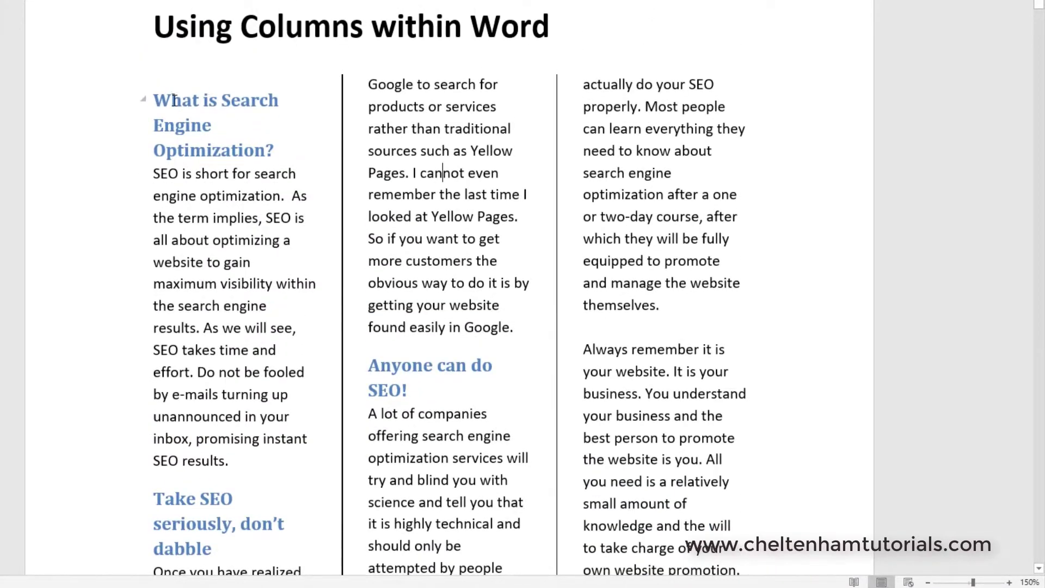
{"action": "scroll", "coordinate": [185, 142], "scroll_direction": "down", "scroll_amount": 8}
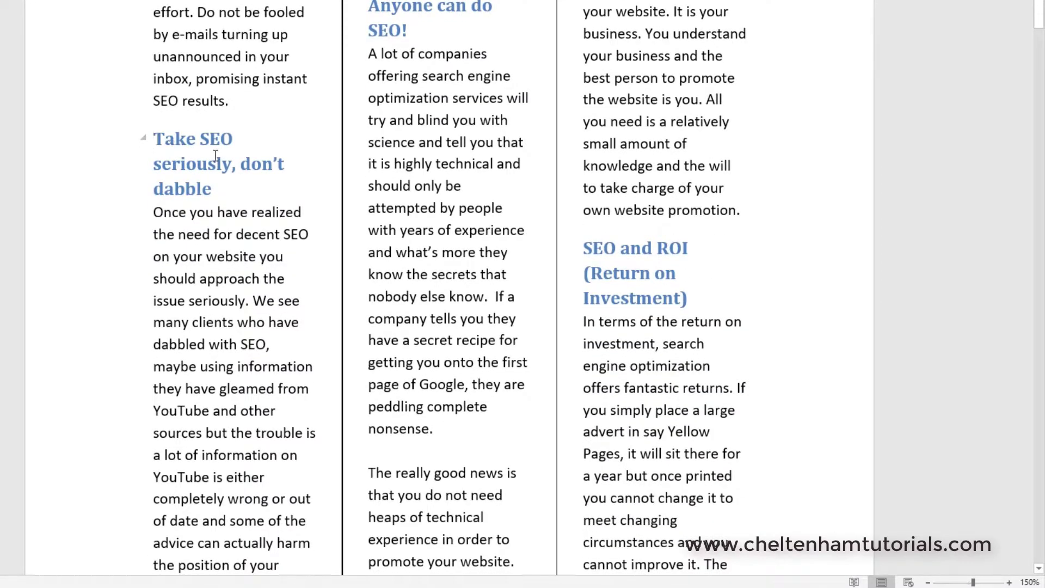
{"action": "scroll", "coordinate": [215, 156], "scroll_direction": "up", "scroll_amount": 7}
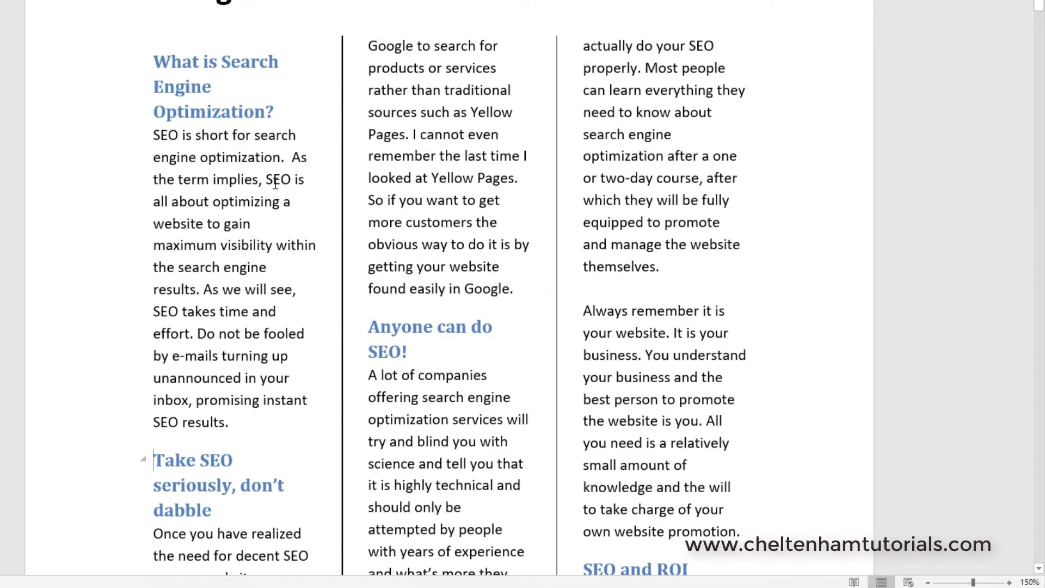
{"action": "scroll", "coordinate": [275, 183], "scroll_direction": "down", "scroll_amount": 14}
{"action": "scroll", "coordinate": [267, 187], "scroll_direction": "up", "scroll_amount": 5}
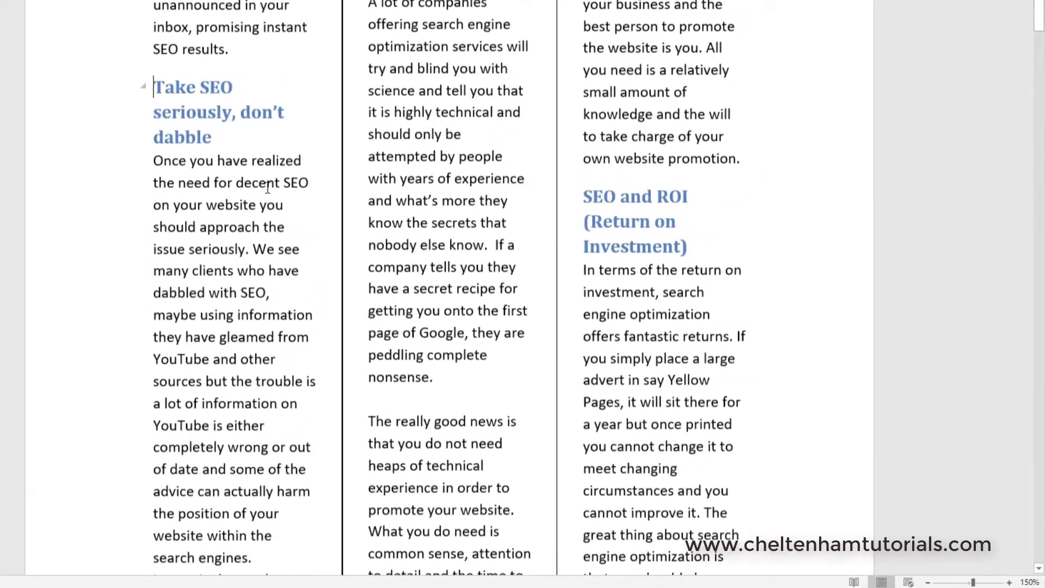
{"action": "scroll", "coordinate": [267, 187], "scroll_direction": "up", "scroll_amount": 2}
{"action": "left_click", "coordinate": [153, 192]}
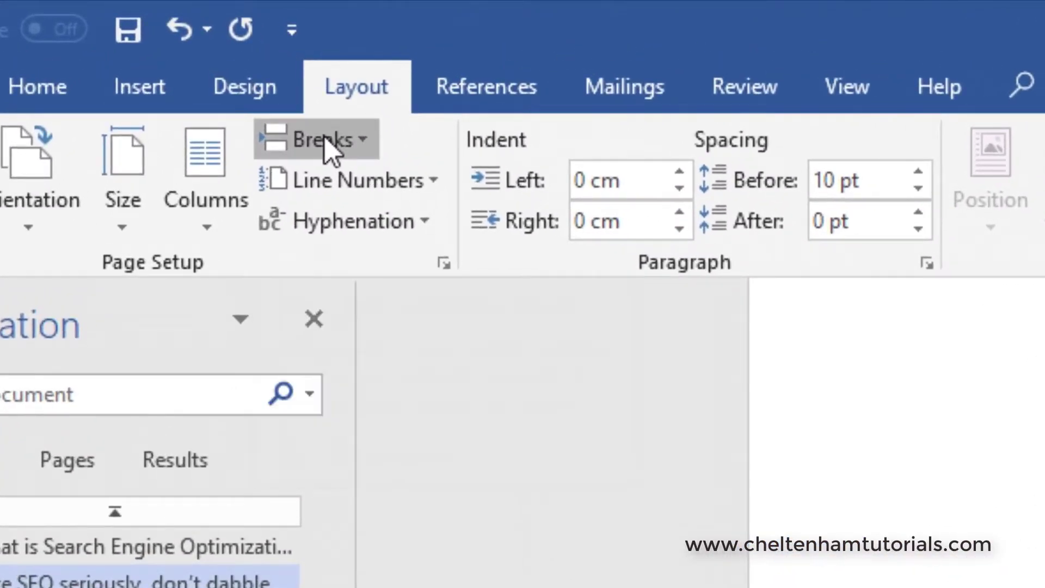
Insert a column break so 'Take SEO seriously, don't dabble' starts column two
{"action": "left_click", "coordinate": [325, 139]}
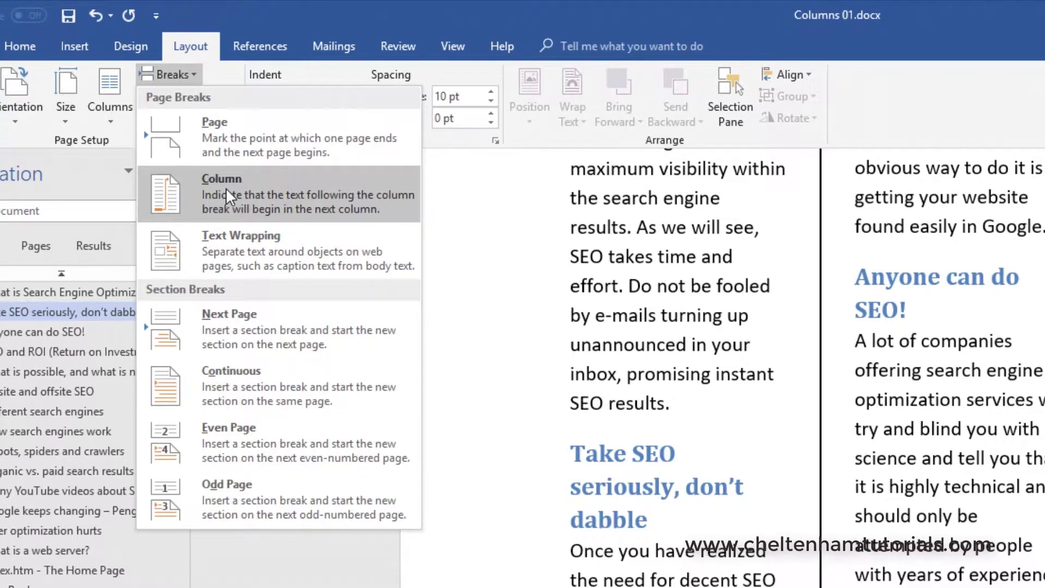
{"action": "left_click", "coordinate": [226, 187]}
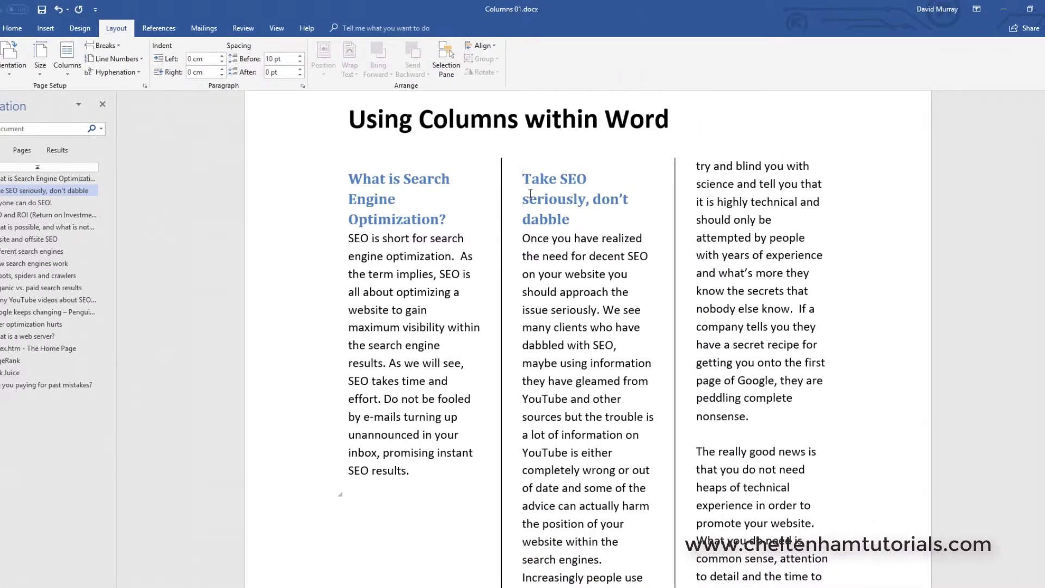
{"action": "scroll", "coordinate": [546, 180], "scroll_direction": "down", "scroll_amount": 7}
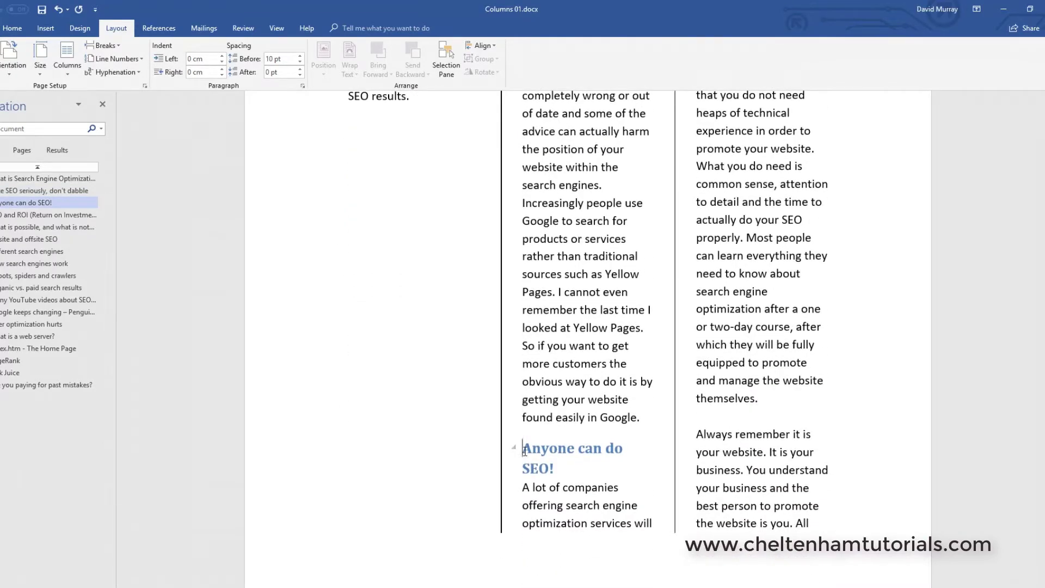
{"action": "scroll", "coordinate": [612, 391], "scroll_direction": "up", "scroll_amount": 8}
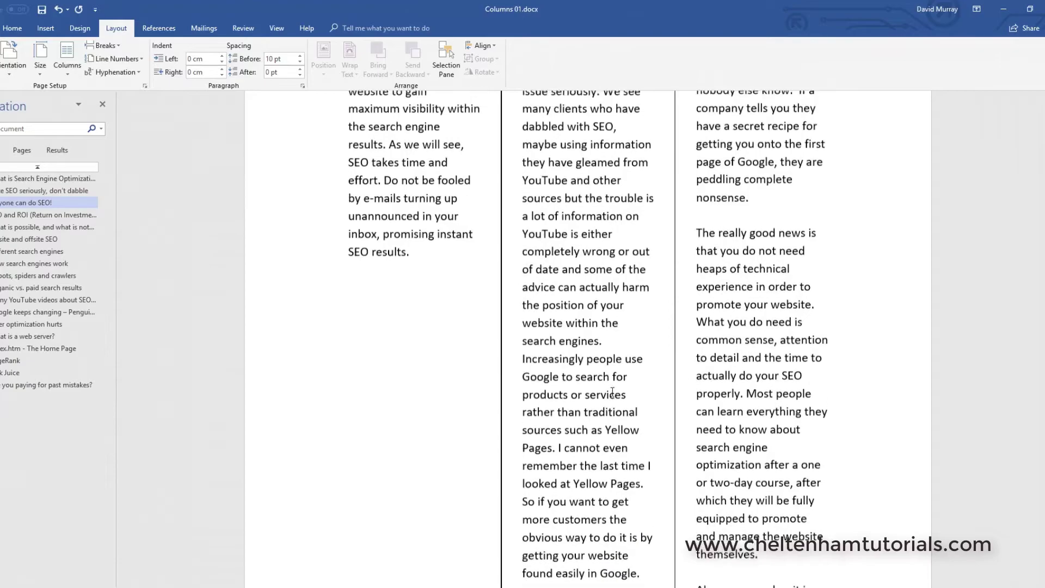
{"action": "scroll", "coordinate": [568, 312], "scroll_direction": "down", "scroll_amount": 9}
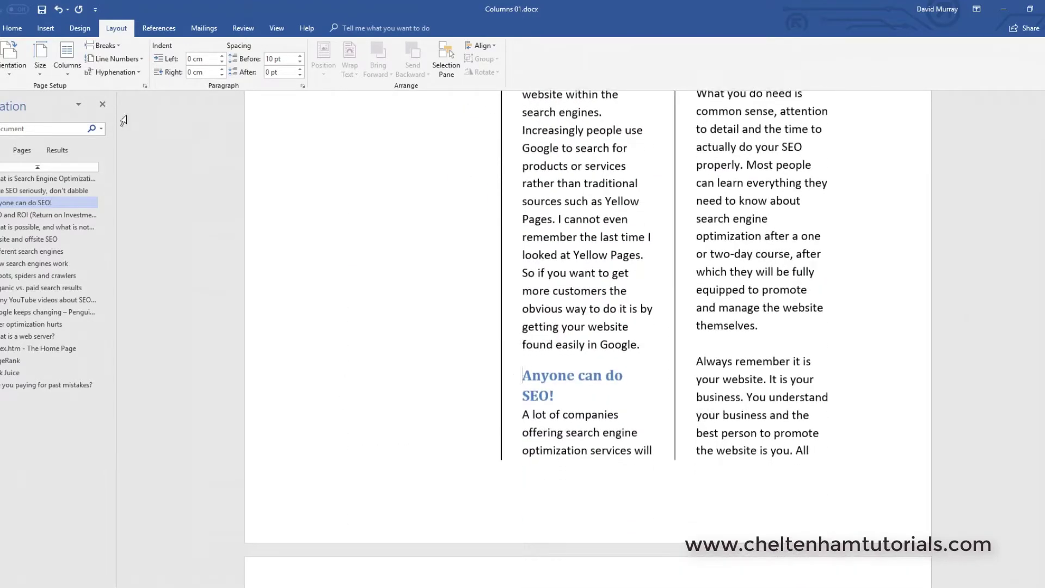
Insert a column break so 'Anyone can do SEO!' starts column three
{"action": "left_click", "coordinate": [105, 45]}
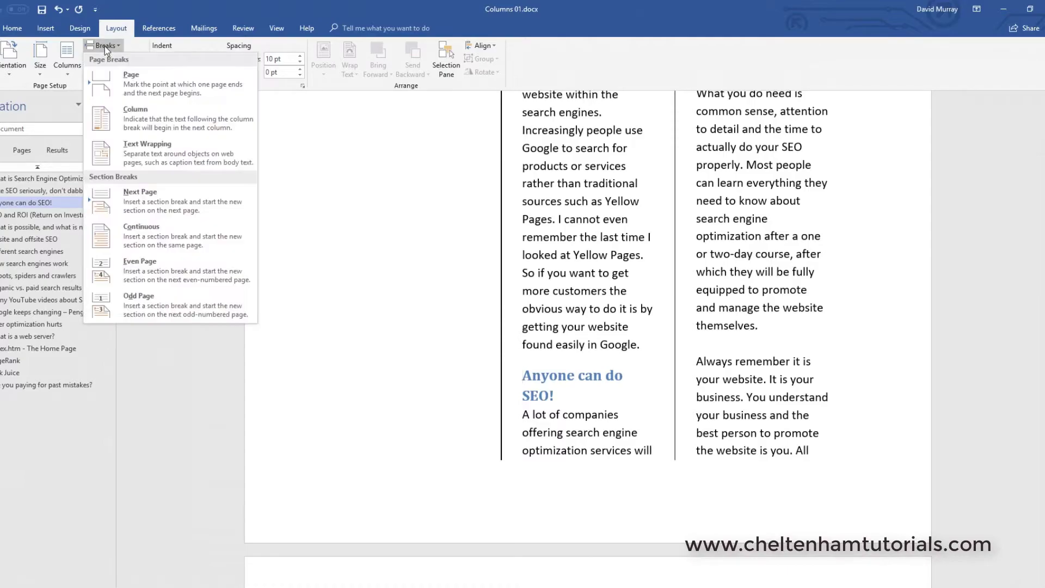
{"action": "left_click", "coordinate": [142, 110]}
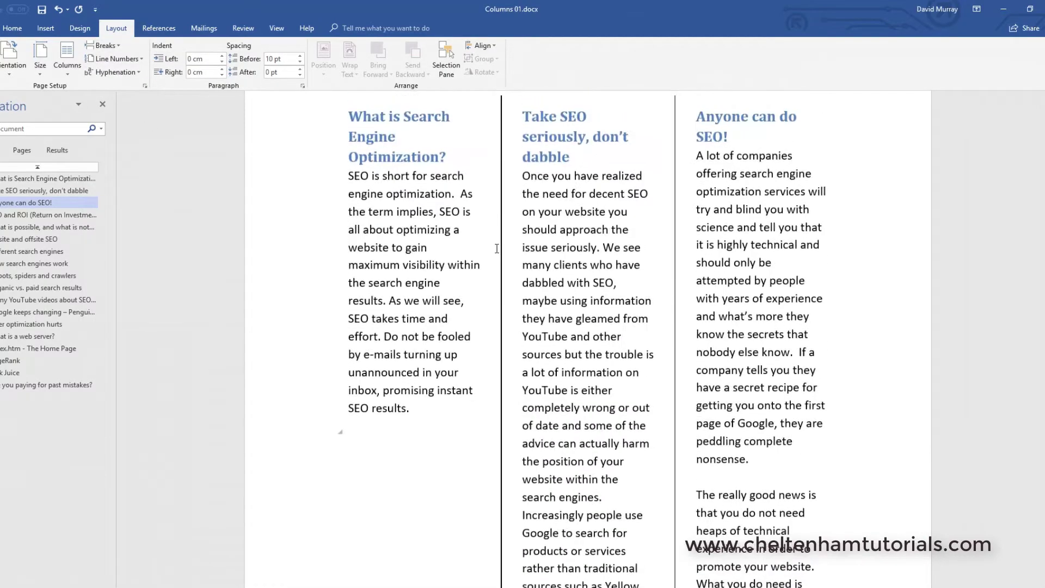
{"action": "scroll", "coordinate": [497, 248], "scroll_direction": "down", "scroll_amount": 3}
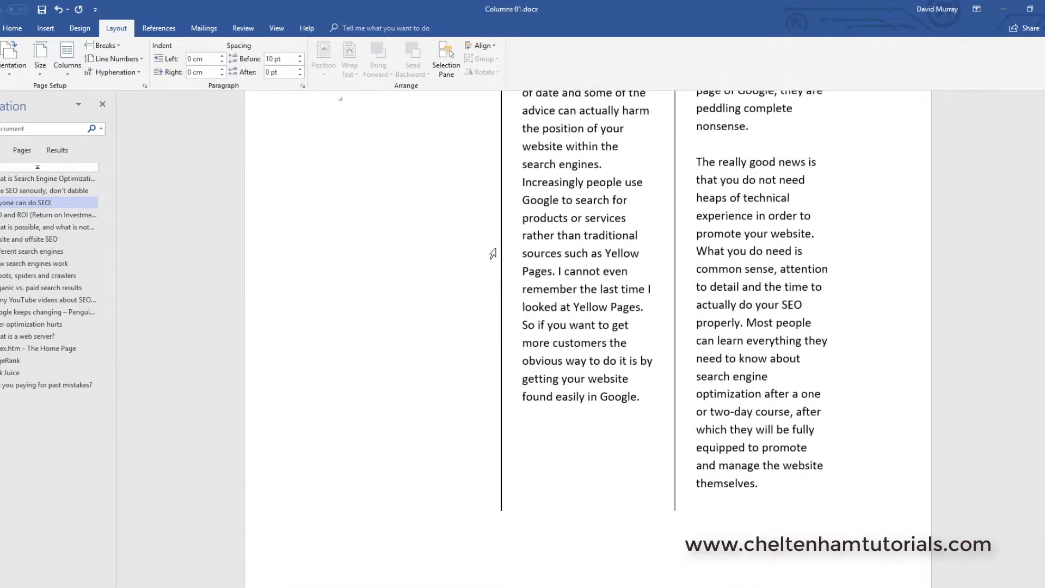
{"action": "scroll", "coordinate": [497, 248], "scroll_direction": "up", "scroll_amount": 5}
{"action": "scroll", "coordinate": [409, 425], "scroll_direction": "down", "scroll_amount": 2}
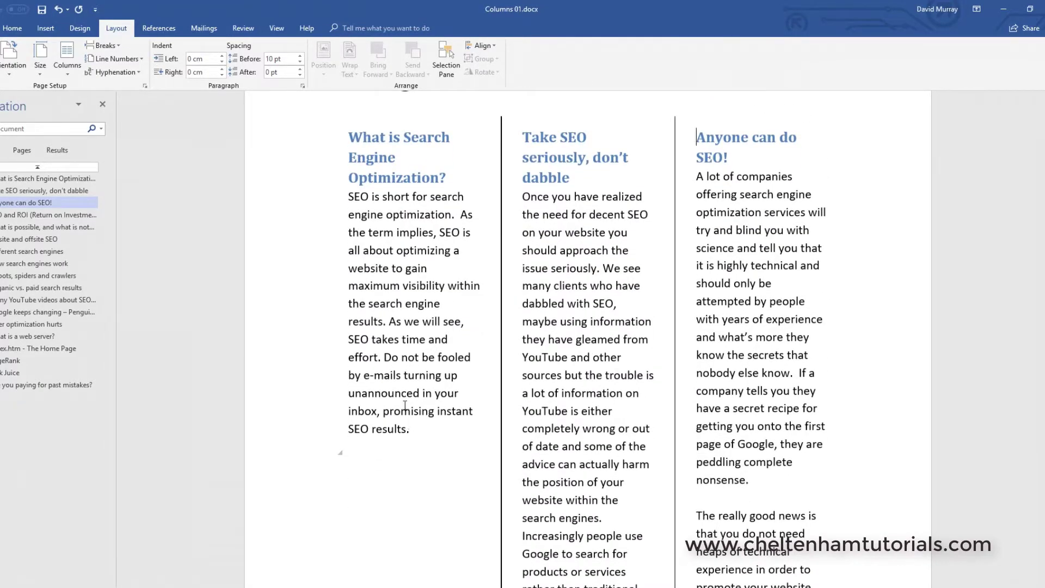
{"action": "scroll", "coordinate": [560, 239], "scroll_direction": "down", "scroll_amount": 7}
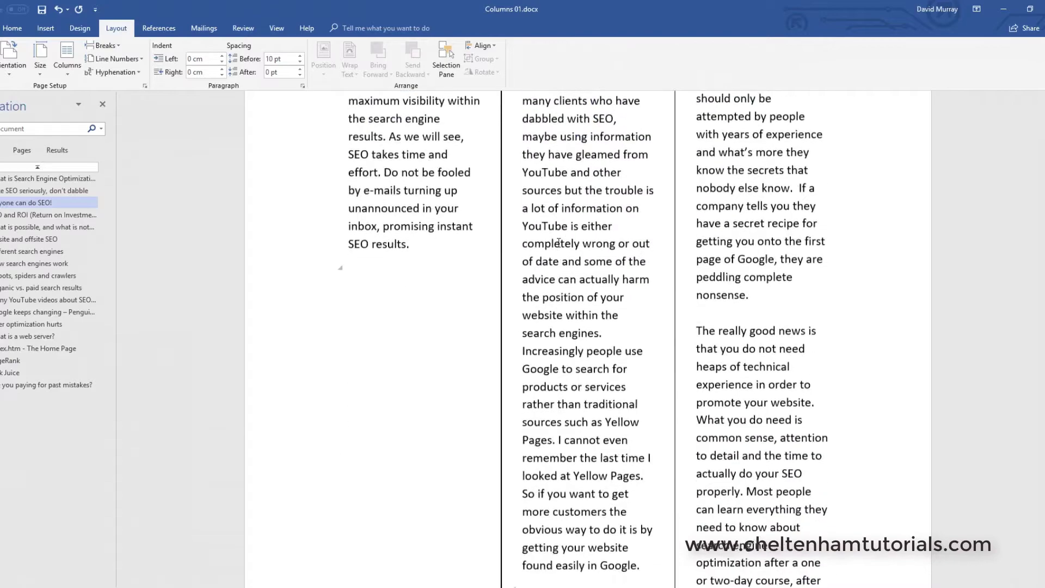
{"action": "scroll", "coordinate": [564, 400], "scroll_direction": "up", "scroll_amount": 8}
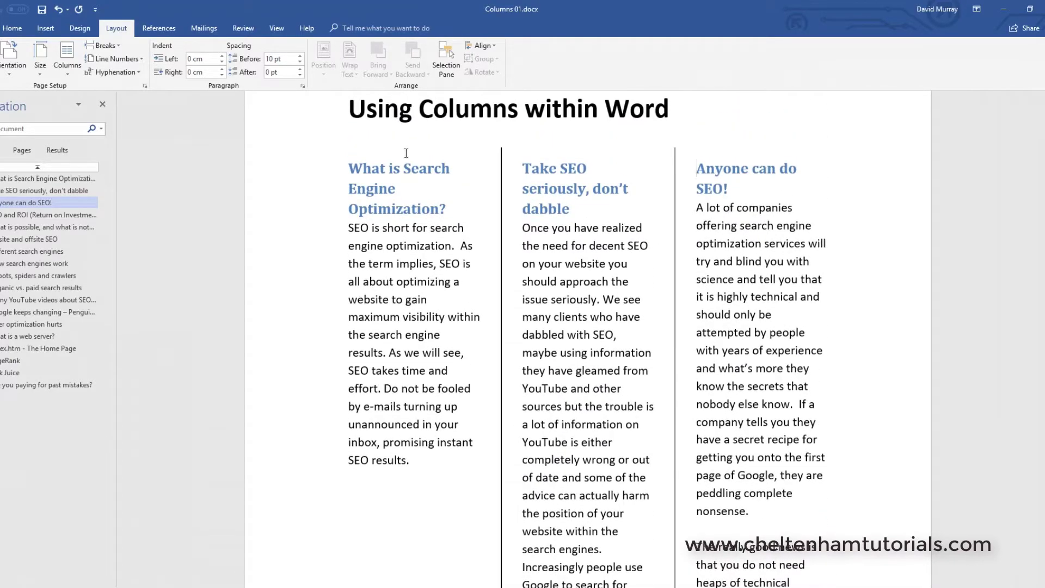
{"action": "left_click", "coordinate": [15, 29]}
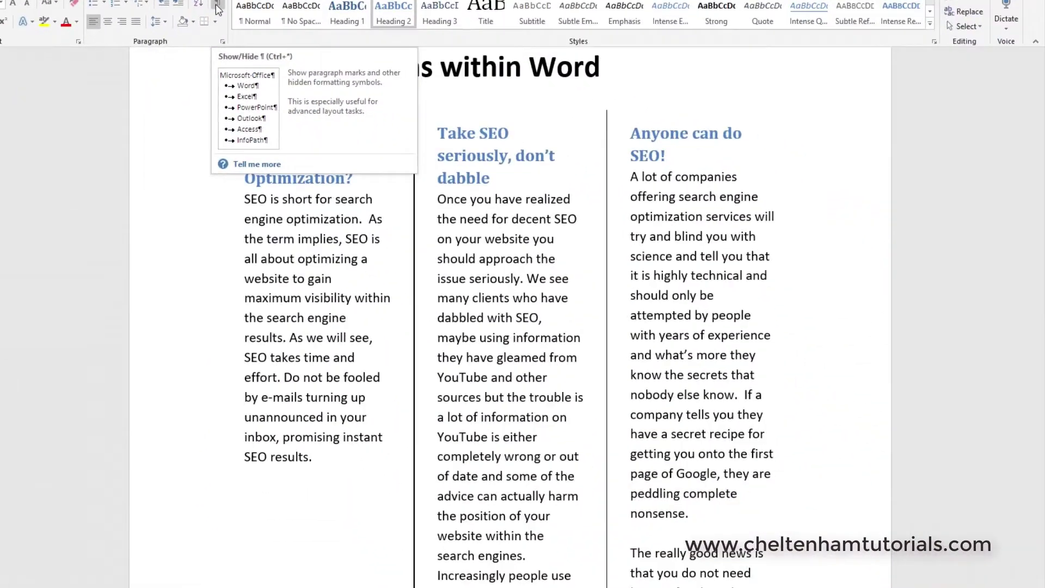
Show formatting marks and delete both column breaks in columns one and two
{"action": "left_click", "coordinate": [218, 5]}
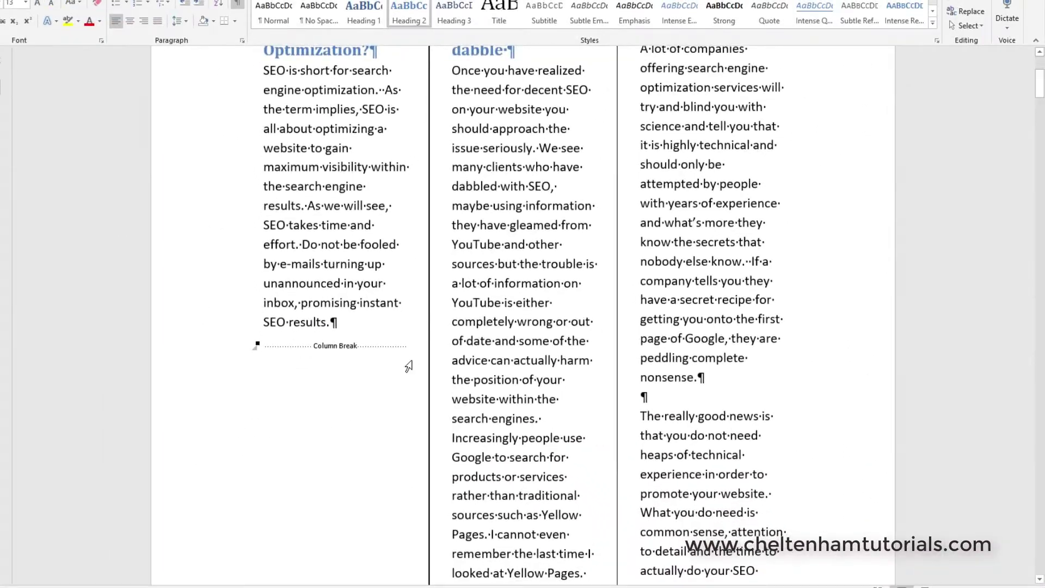
{"action": "scroll", "coordinate": [408, 366], "scroll_direction": "up", "scroll_amount": 3}
{"action": "scroll", "coordinate": [409, 380], "scroll_direction": "down", "scroll_amount": 5}
{"action": "scroll", "coordinate": [410, 402], "scroll_direction": "up", "scroll_amount": 4}
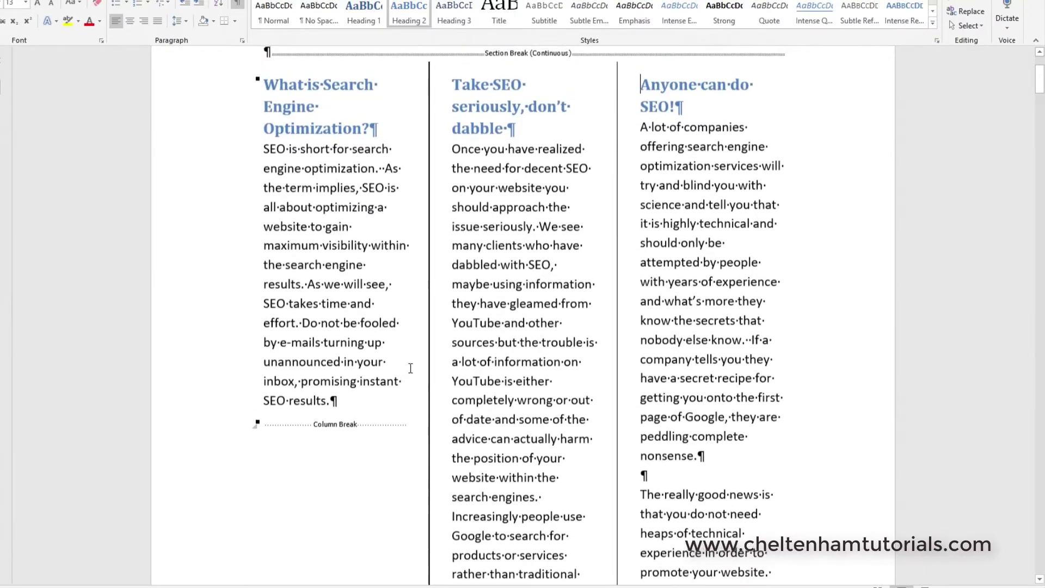
{"action": "left_click", "coordinate": [410, 416]}
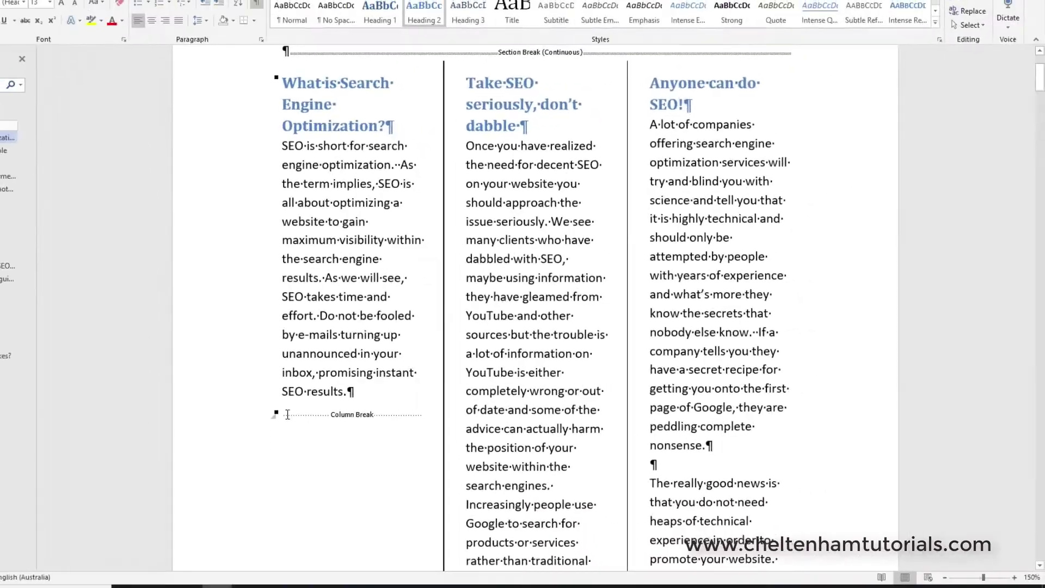
{"action": "key", "text": "Delete"}
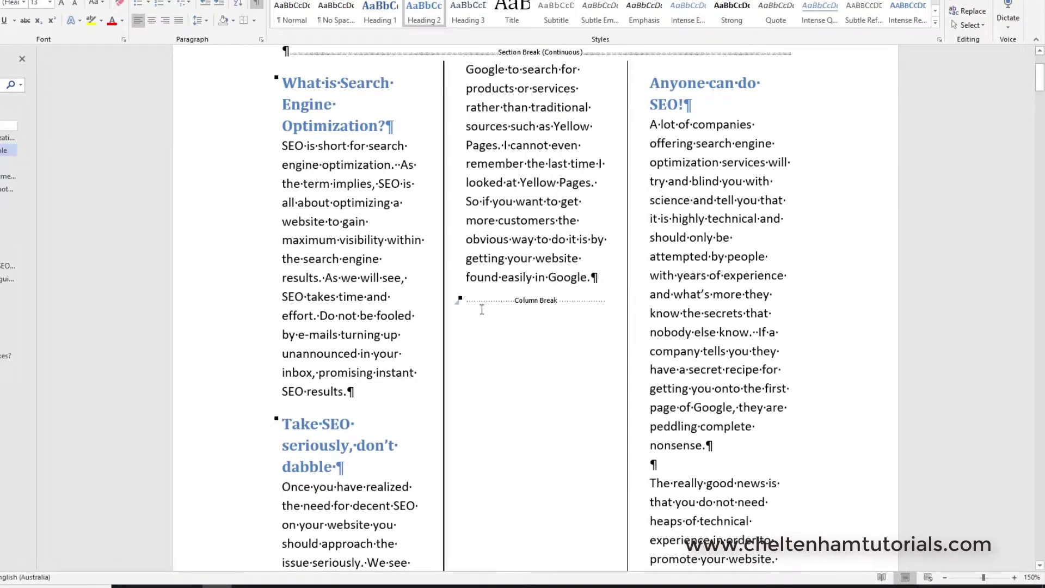
{"action": "key", "text": "Delete"}
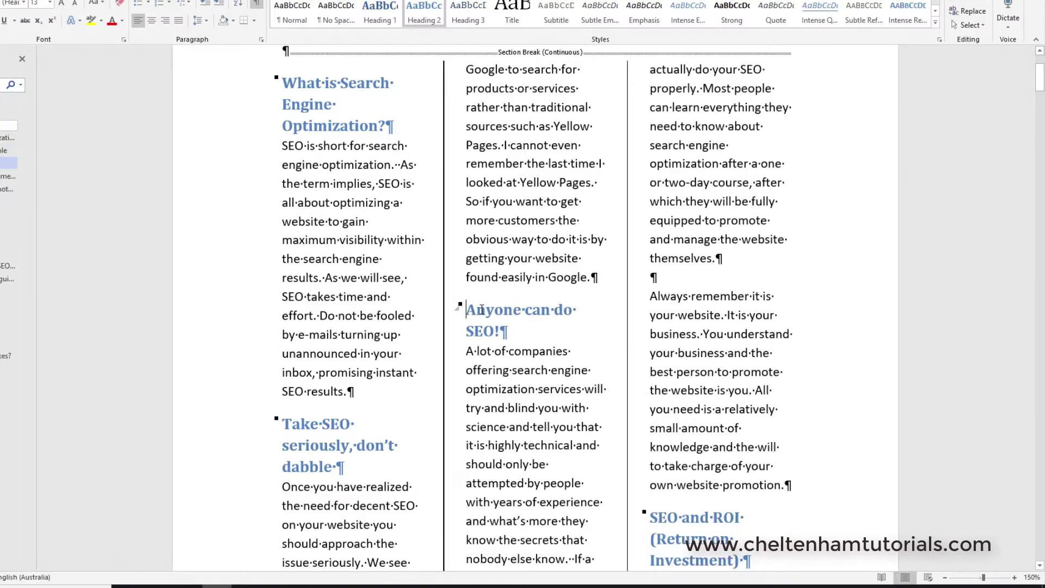
{"action": "scroll", "coordinate": [482, 309], "scroll_direction": "up", "scroll_amount": 3}
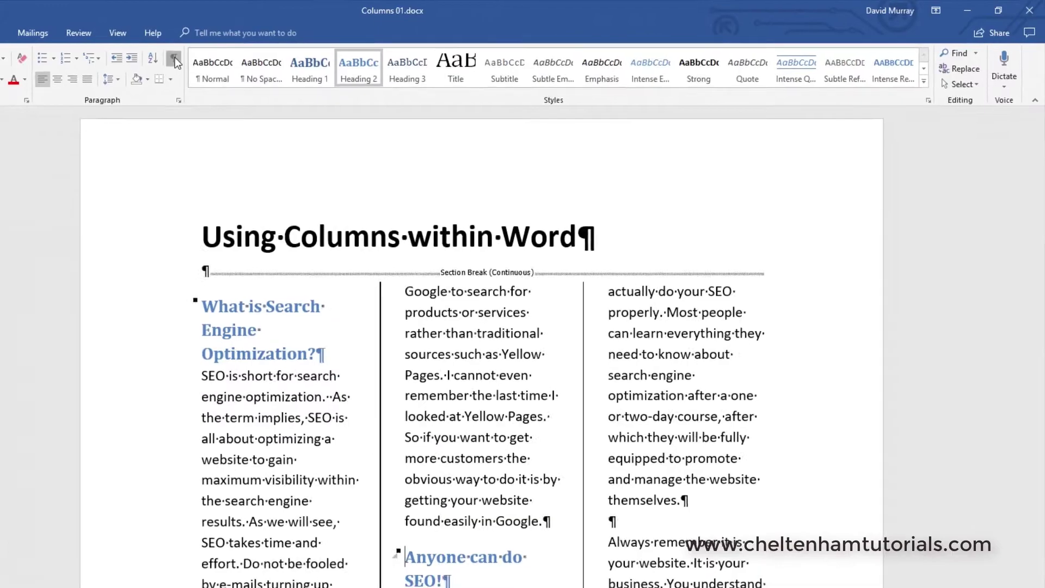
Hide formatting marks and insert a column break so 'Anyone can do SEO!' starts column three
{"action": "left_click", "coordinate": [296, 99]}
{"action": "scroll", "coordinate": [448, 432], "scroll_direction": "down", "scroll_amount": 6}
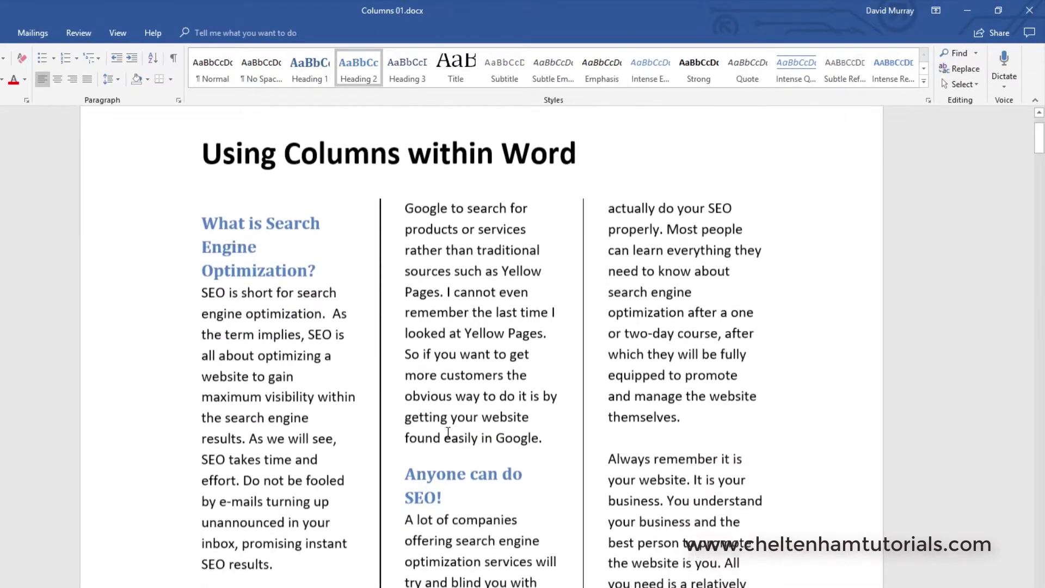
{"action": "scroll", "coordinate": [448, 433], "scroll_direction": "down", "scroll_amount": 5}
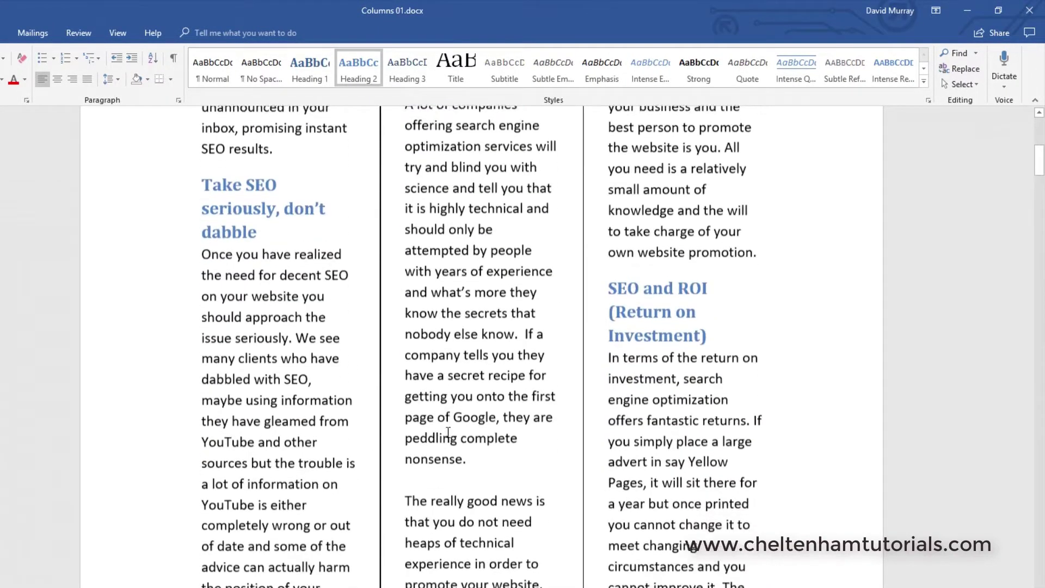
{"action": "scroll", "coordinate": [448, 434], "scroll_direction": "up", "scroll_amount": 5}
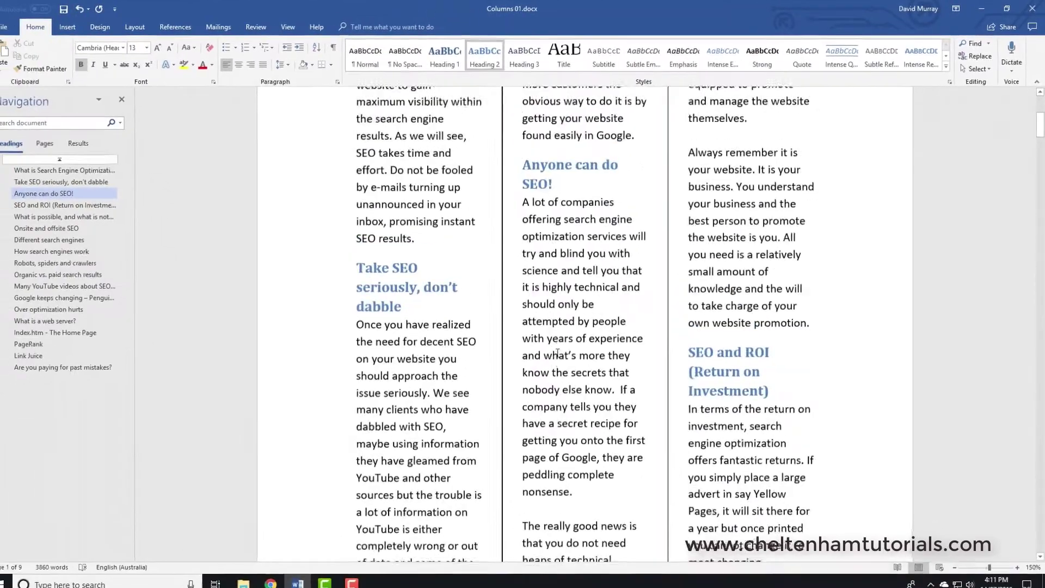
{"action": "scroll", "coordinate": [557, 352], "scroll_direction": "up", "scroll_amount": 1}
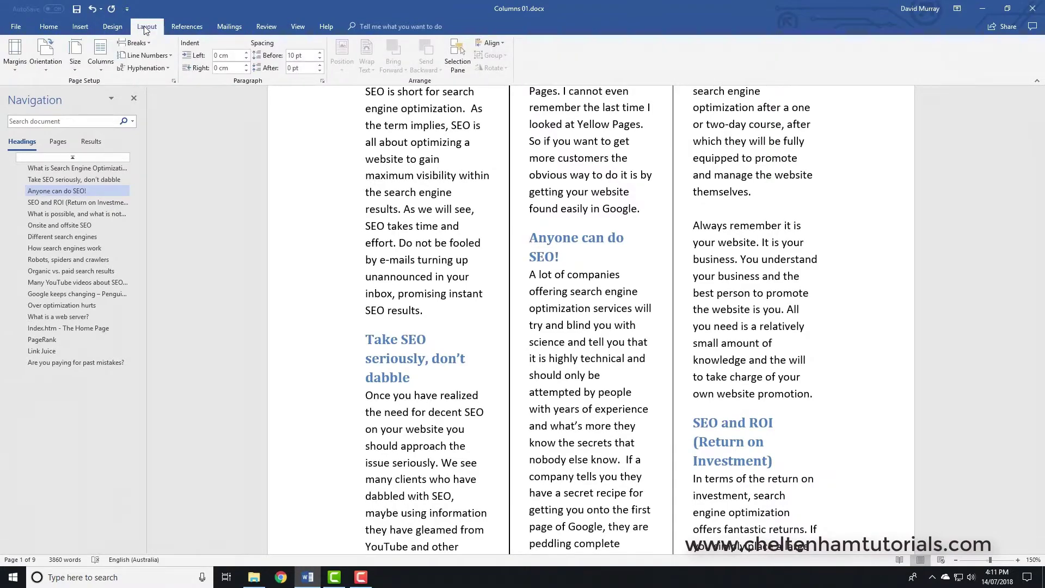
{"action": "left_click", "coordinate": [143, 45]}
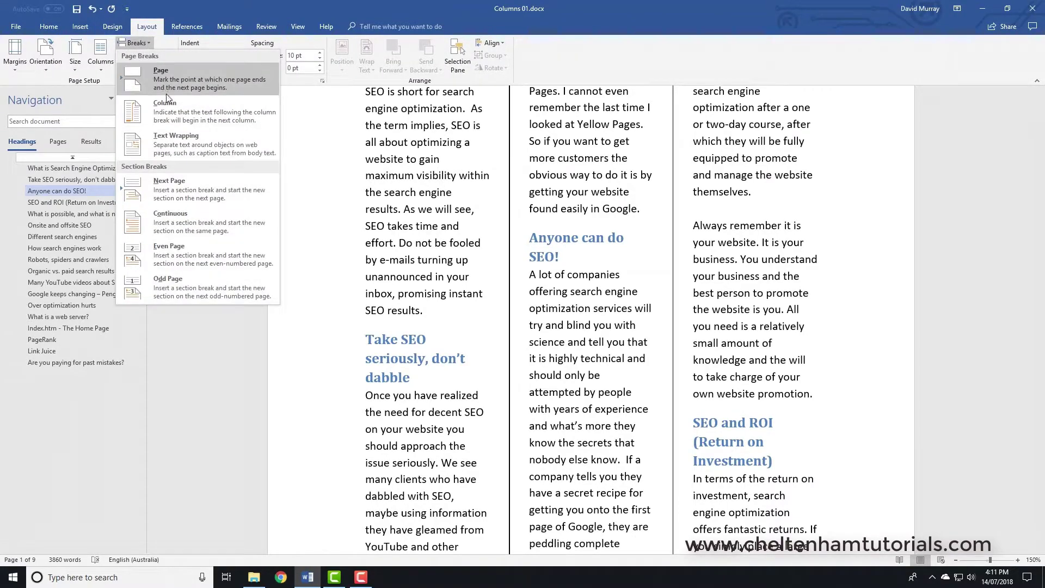
{"action": "left_click", "coordinate": [172, 109]}
Show formatting marks again and delete that column break so the section flows into column two
{"action": "scroll", "coordinate": [241, 171], "scroll_direction": "up", "scroll_amount": 2}
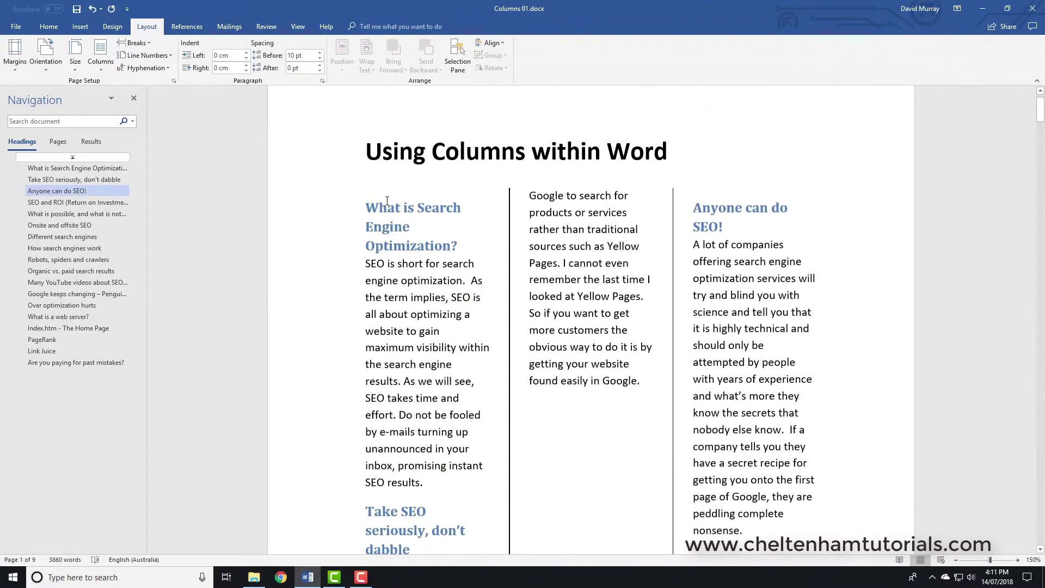
{"action": "left_click", "coordinate": [48, 27]}
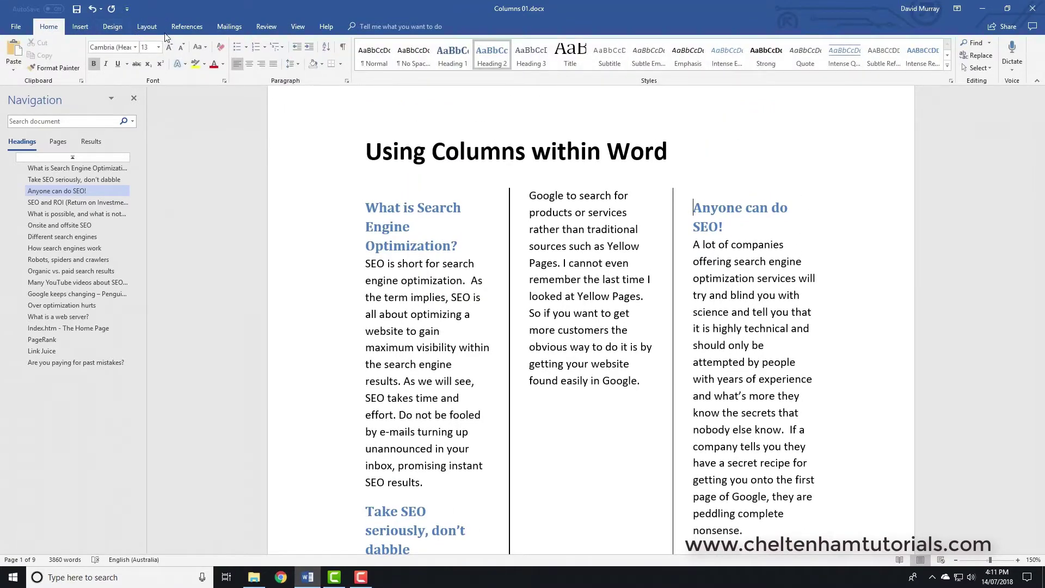
{"action": "left_click", "coordinate": [343, 48]}
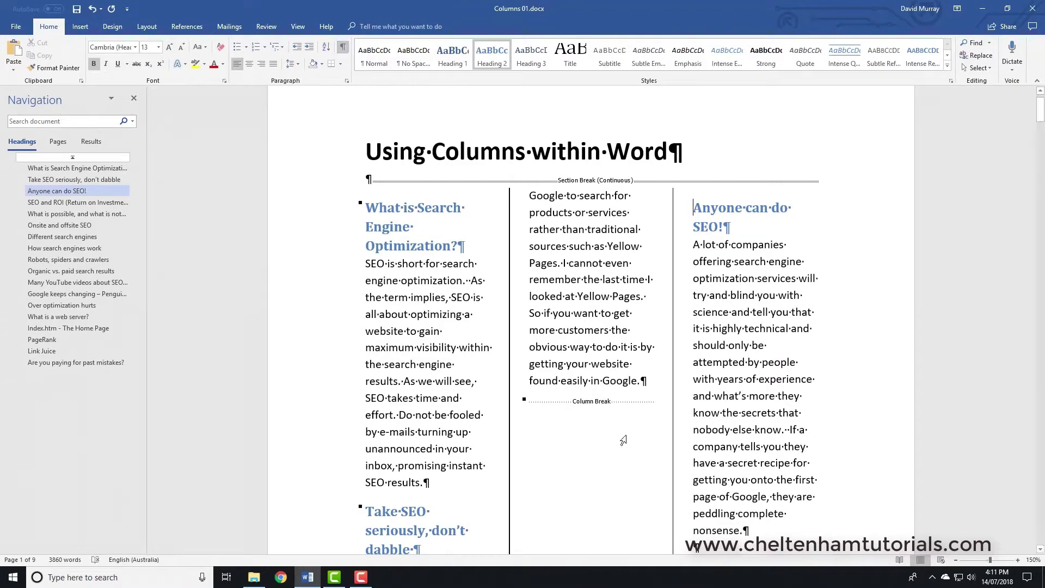
{"action": "left_click", "coordinate": [542, 406]}
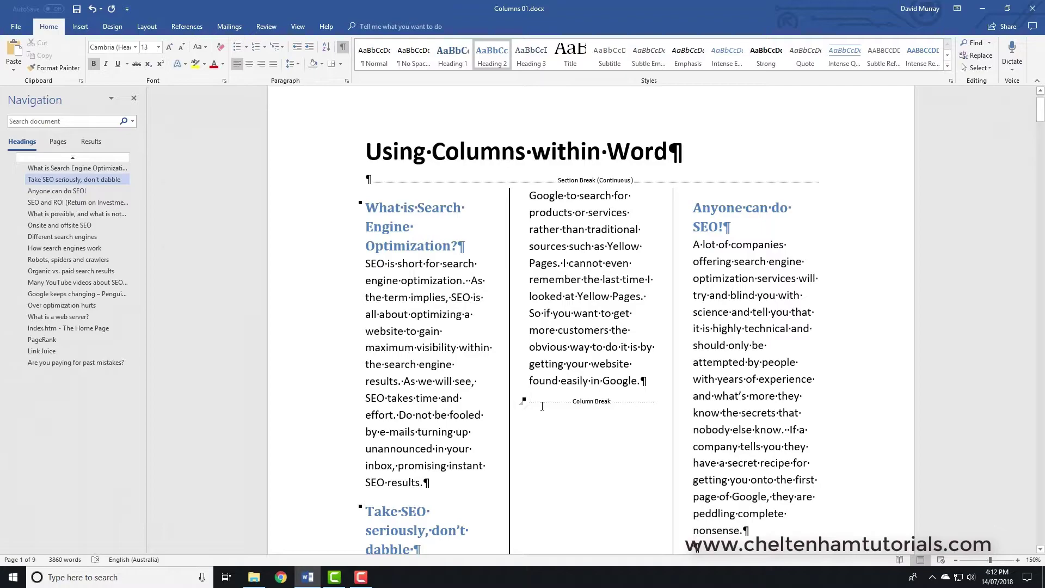
{"action": "key", "text": "Delete"}
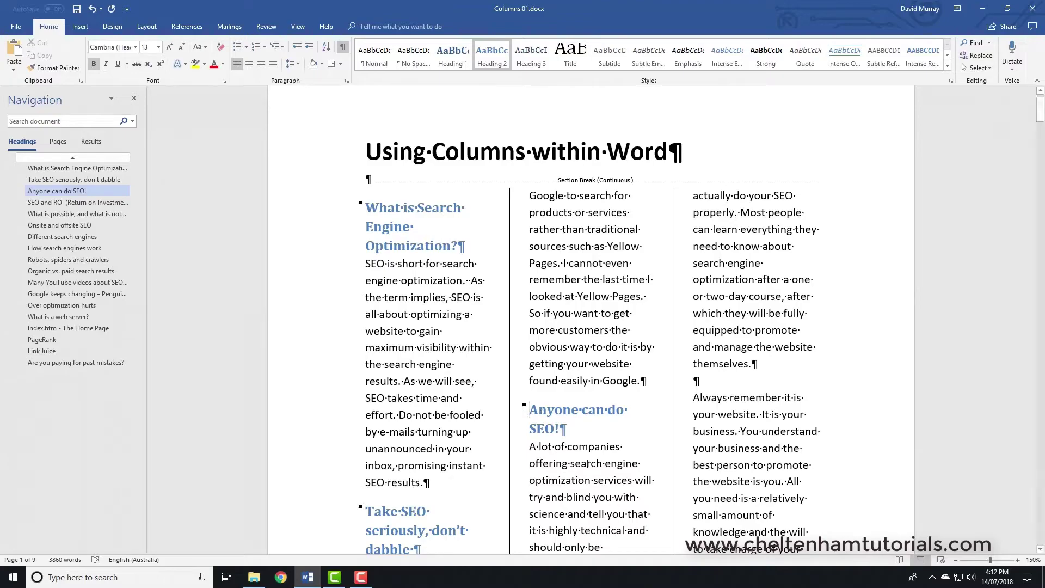
Place the insertion point just before the 'Organic vs. paid search results' heading on page 4
{"action": "scroll", "coordinate": [764, 399], "scroll_direction": "down", "scroll_amount": 3}
{"action": "scroll", "coordinate": [765, 399], "scroll_direction": "down", "scroll_amount": 20}
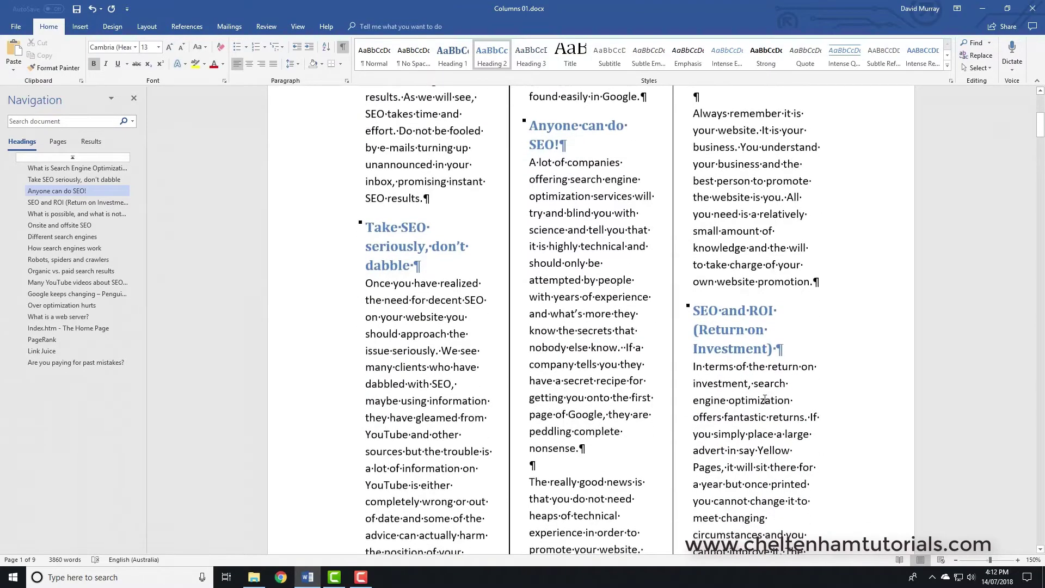
{"action": "scroll", "coordinate": [764, 399], "scroll_direction": "down", "scroll_amount": 20}
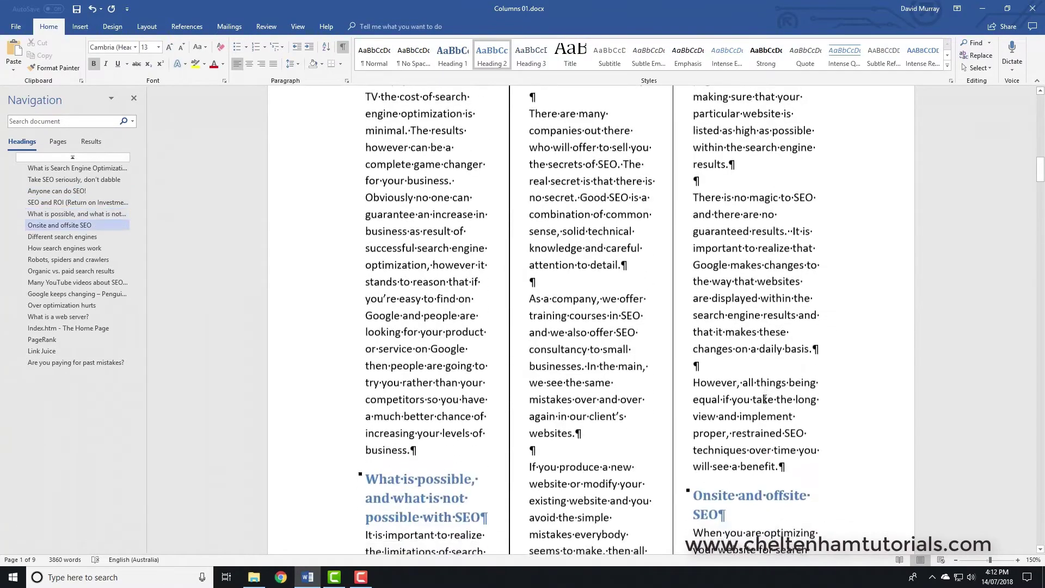
{"action": "scroll", "coordinate": [764, 399], "scroll_direction": "down", "scroll_amount": 20}
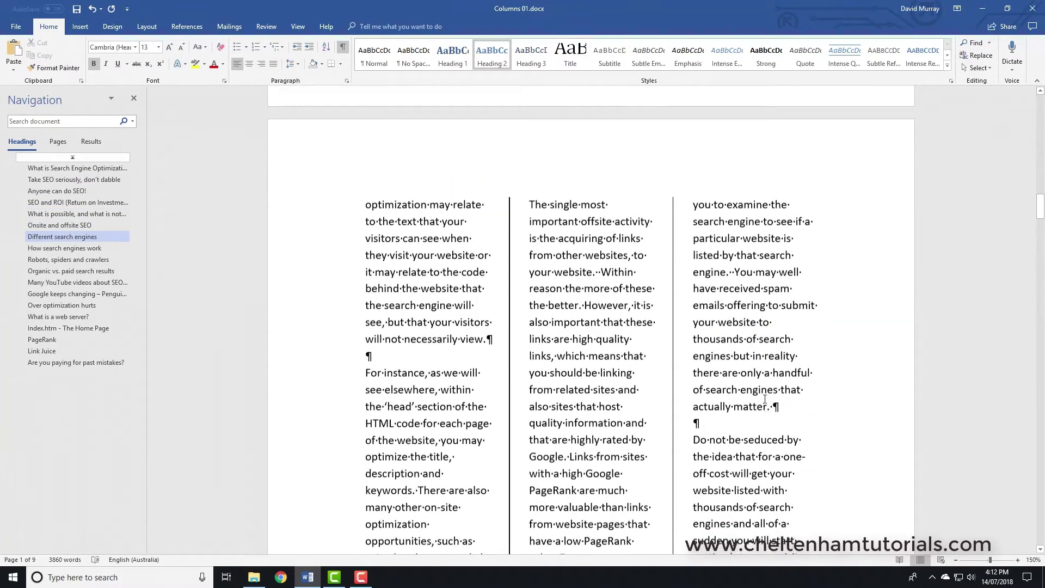
{"action": "scroll", "coordinate": [765, 399], "scroll_direction": "down", "scroll_amount": 20}
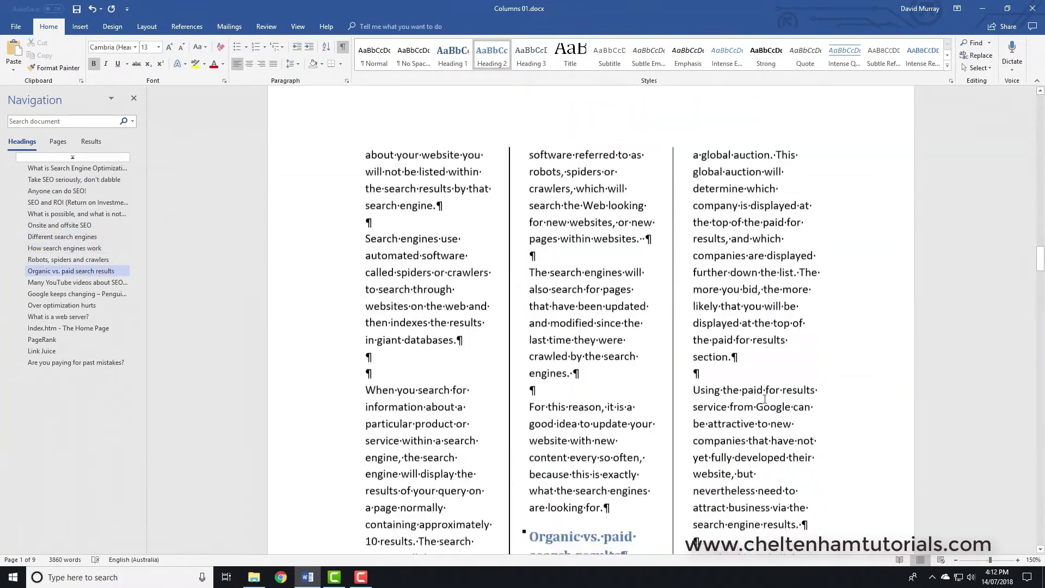
{"action": "scroll", "coordinate": [764, 399], "scroll_direction": "up", "scroll_amount": 5}
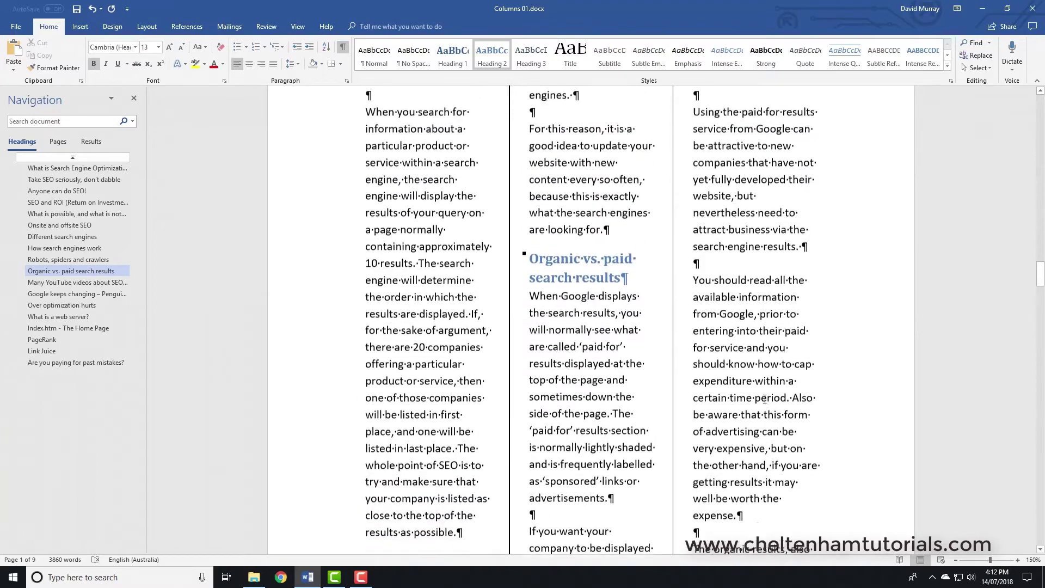
{"action": "left_click", "coordinate": [534, 281]}
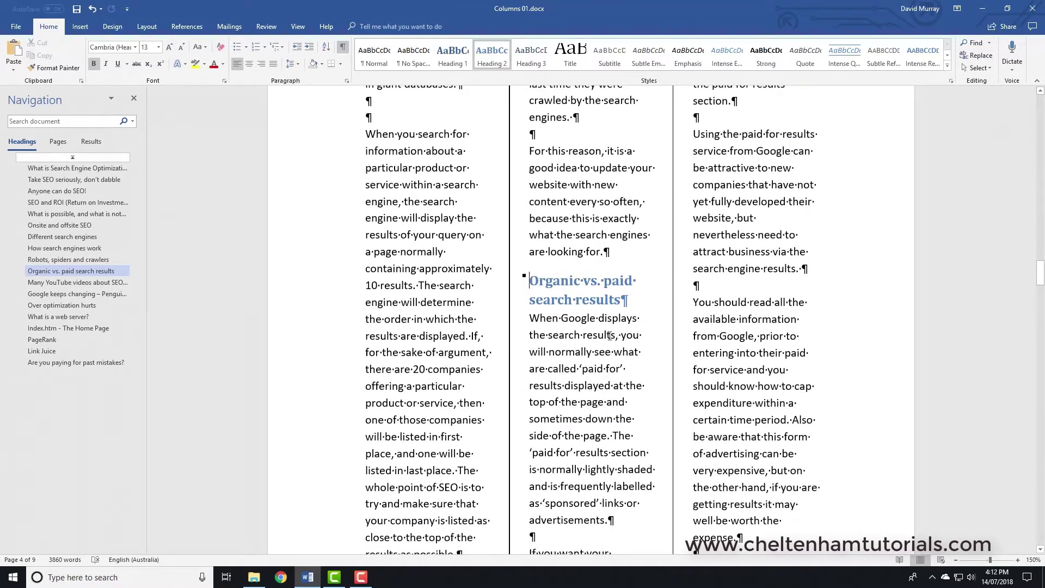
Extend the selection from the 'Organic vs. paid search results' heading to 'links in bulk.' at the document's end
{"action": "left_click_drag", "start_coordinate": [1040, 271], "coordinate": [1040, 510]}
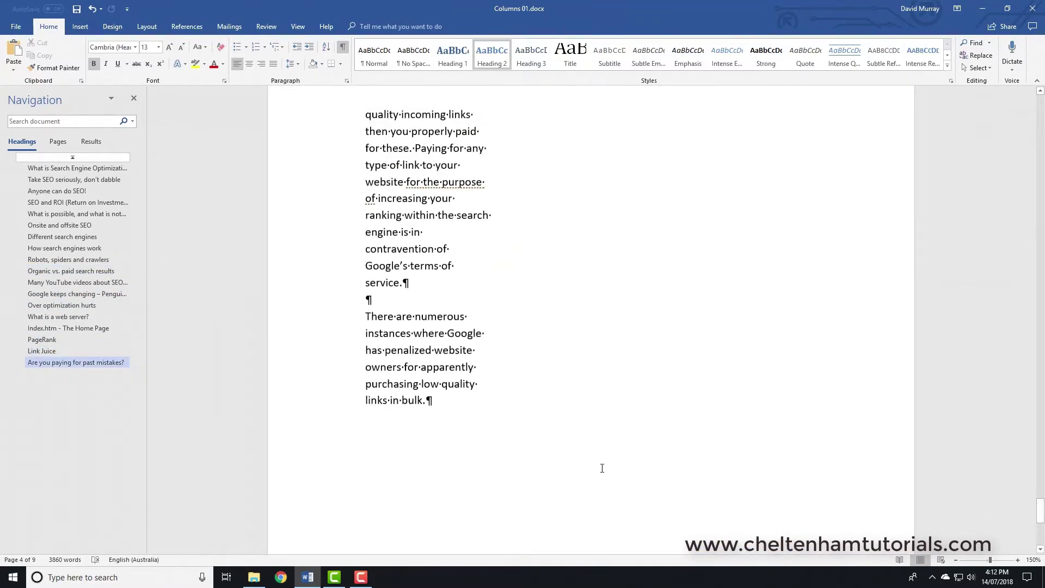
{"action": "left_click", "coordinate": [466, 403], "text": "shift"}
{"action": "scroll", "coordinate": [464, 383], "scroll_direction": "up", "scroll_amount": 10}
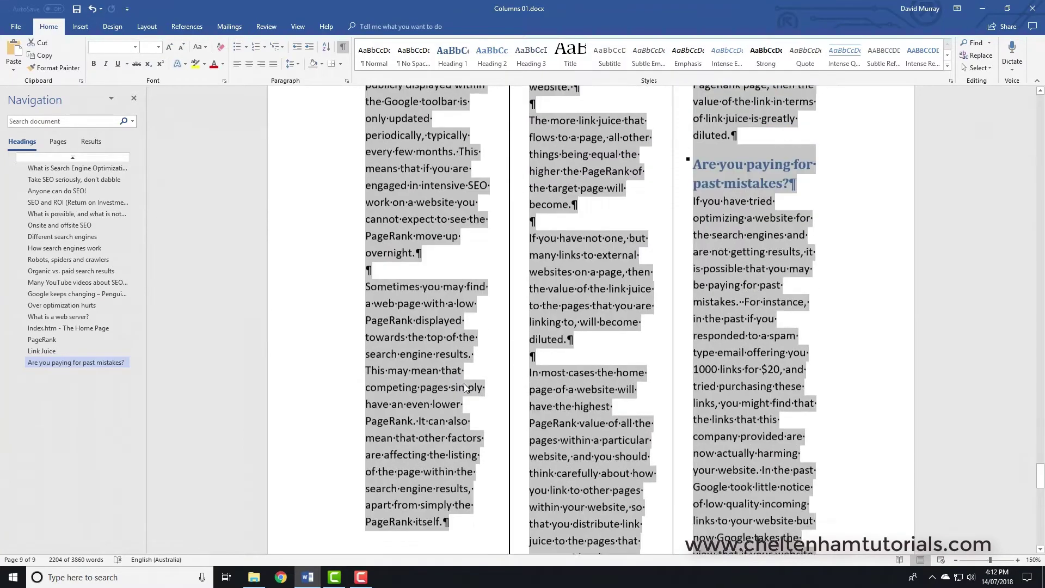
{"action": "scroll", "coordinate": [464, 383], "scroll_direction": "up", "scroll_amount": 12}
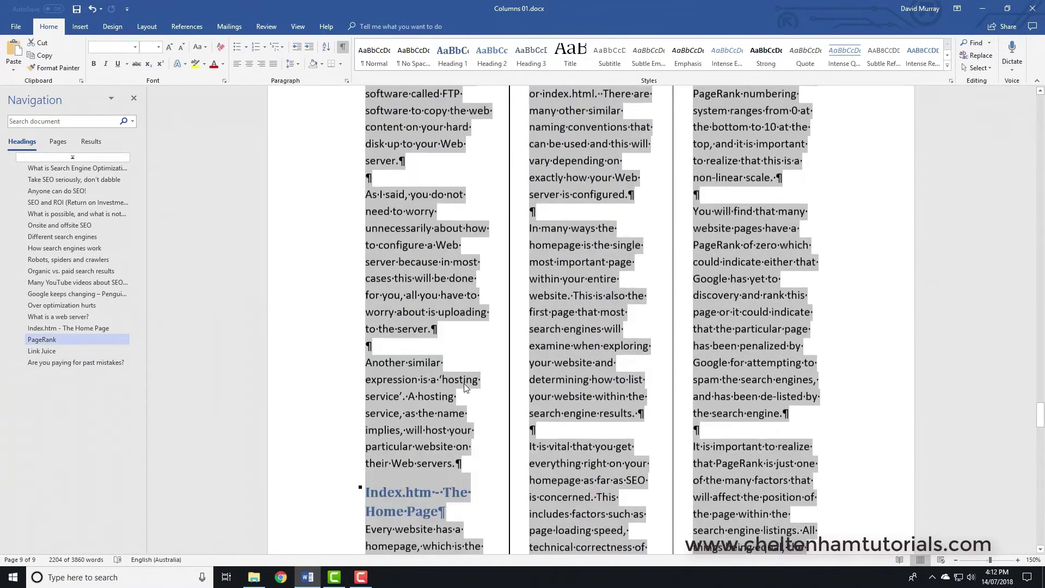
{"action": "scroll", "coordinate": [463, 383], "scroll_direction": "up", "scroll_amount": 12}
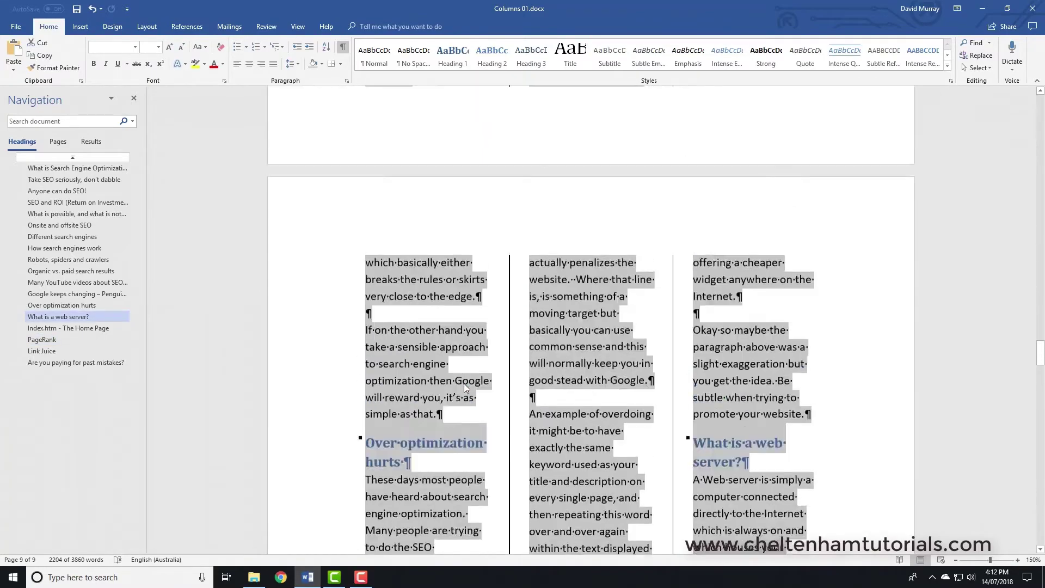
{"action": "scroll", "coordinate": [464, 383], "scroll_direction": "up", "scroll_amount": 12}
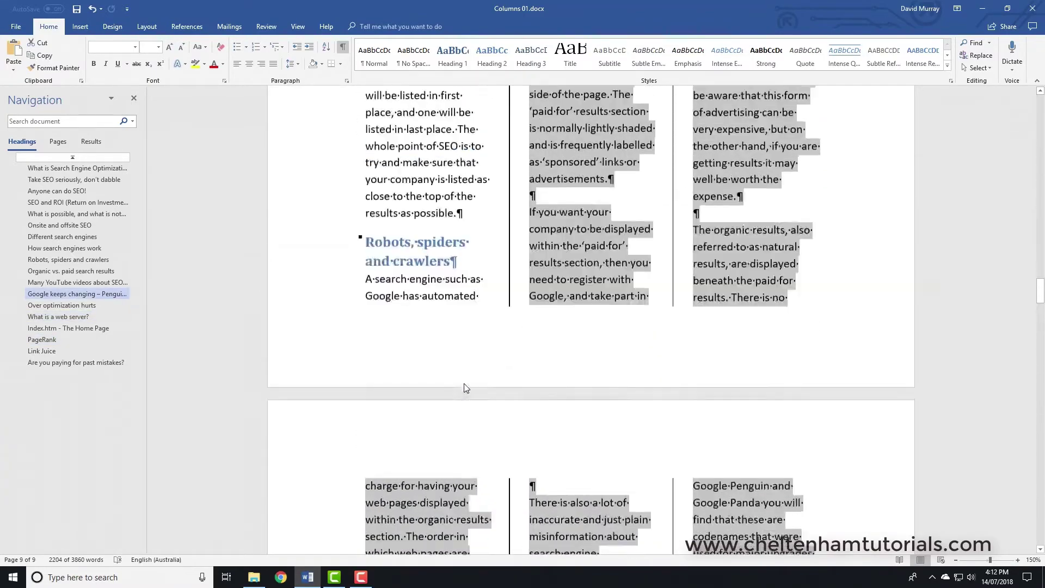
{"action": "scroll", "coordinate": [465, 384], "scroll_direction": "up", "scroll_amount": 9}
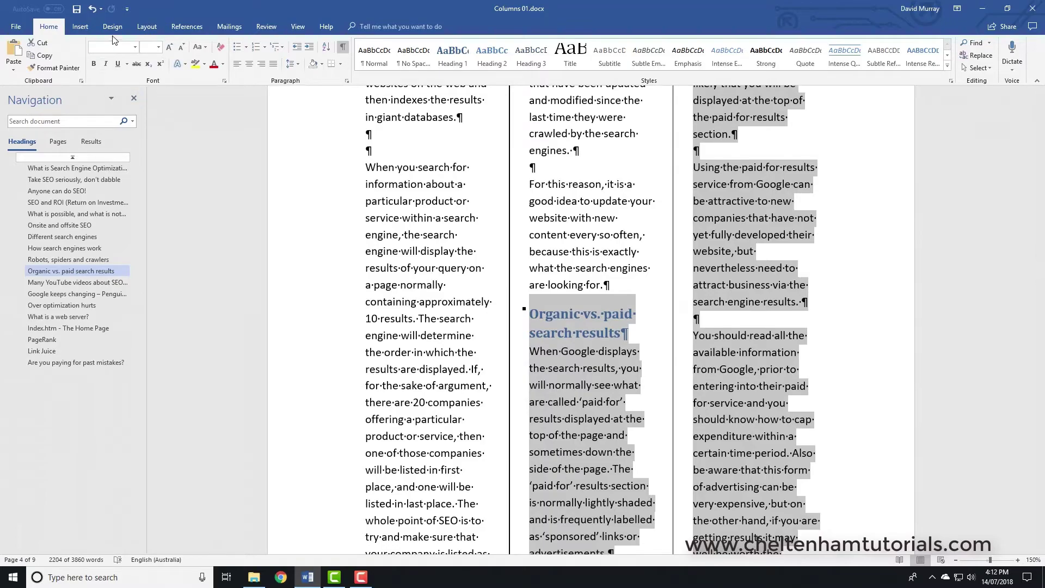
Set the selected text to Two columns from the Layout tab's Columns list, then deselect and review
{"action": "left_click", "coordinate": [143, 32]}
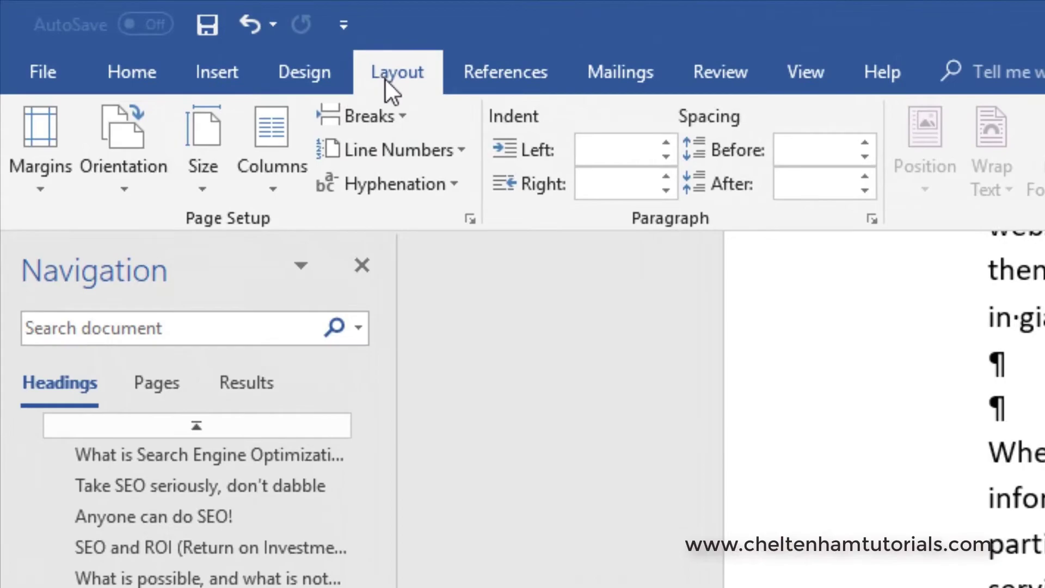
{"action": "left_click", "coordinate": [283, 190]}
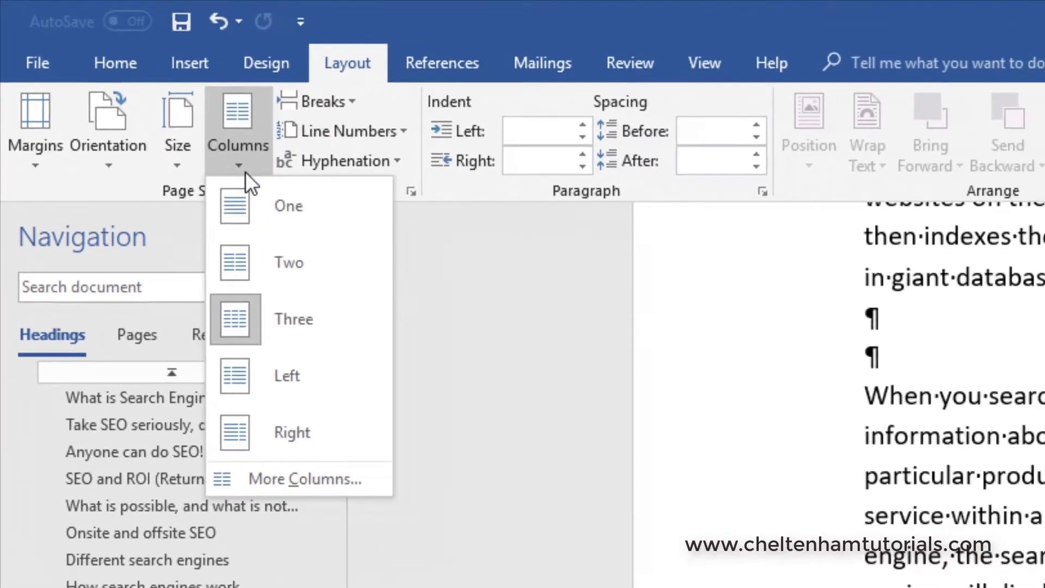
{"action": "left_click", "coordinate": [264, 272]}
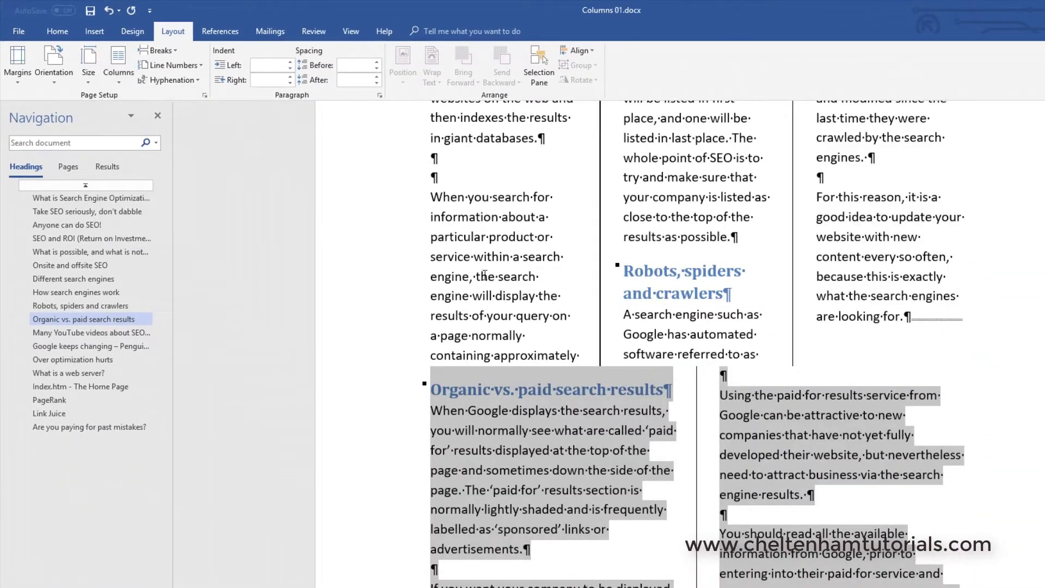
{"action": "left_click", "coordinate": [493, 276]}
{"action": "scroll", "coordinate": [527, 322], "scroll_direction": "up", "scroll_amount": 6}
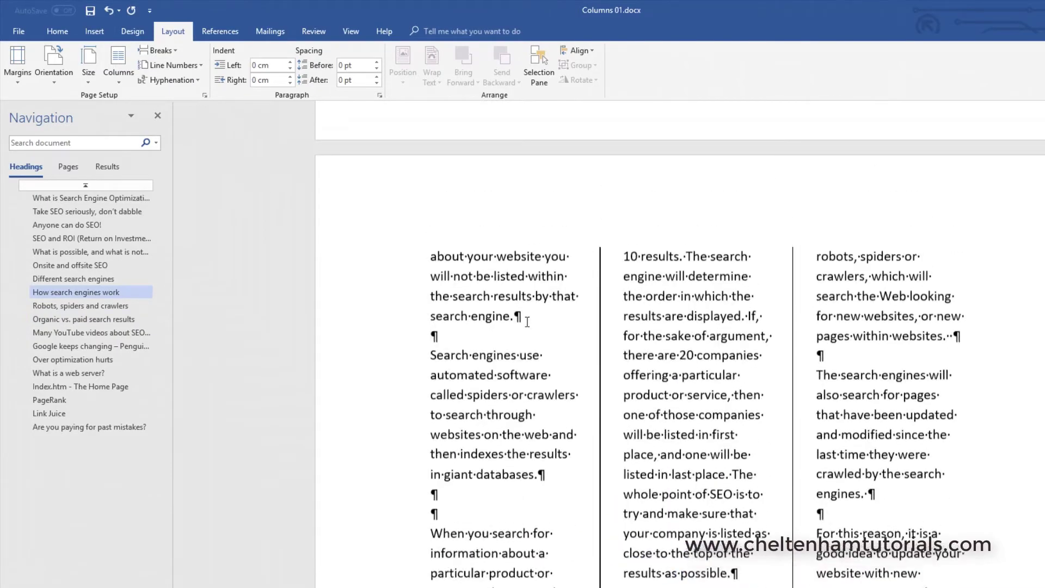
{"action": "scroll", "coordinate": [780, 357], "scroll_direction": "down", "scroll_amount": 5}
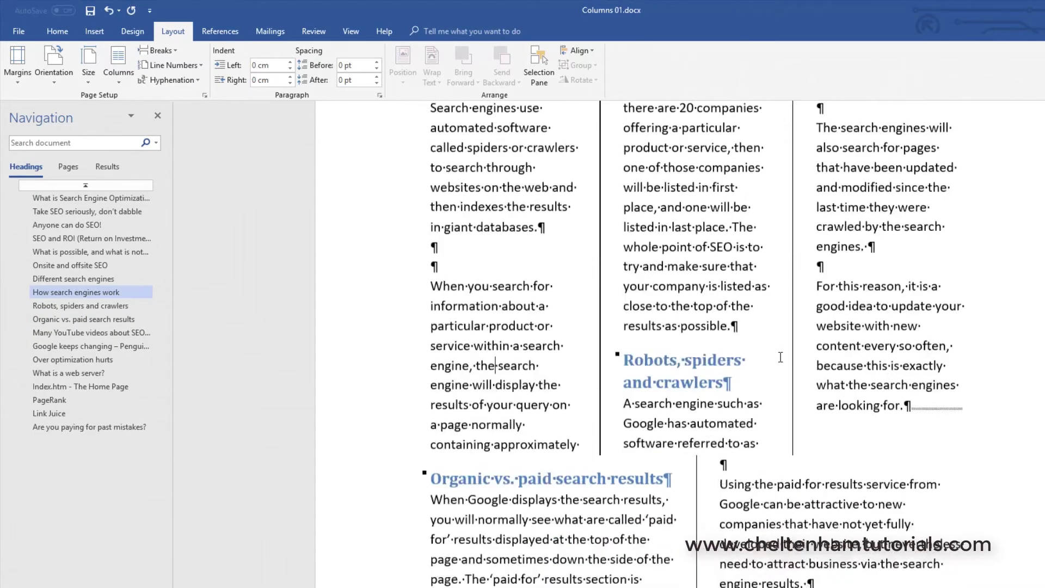
{"action": "scroll", "coordinate": [781, 357], "scroll_direction": "down", "scroll_amount": 3}
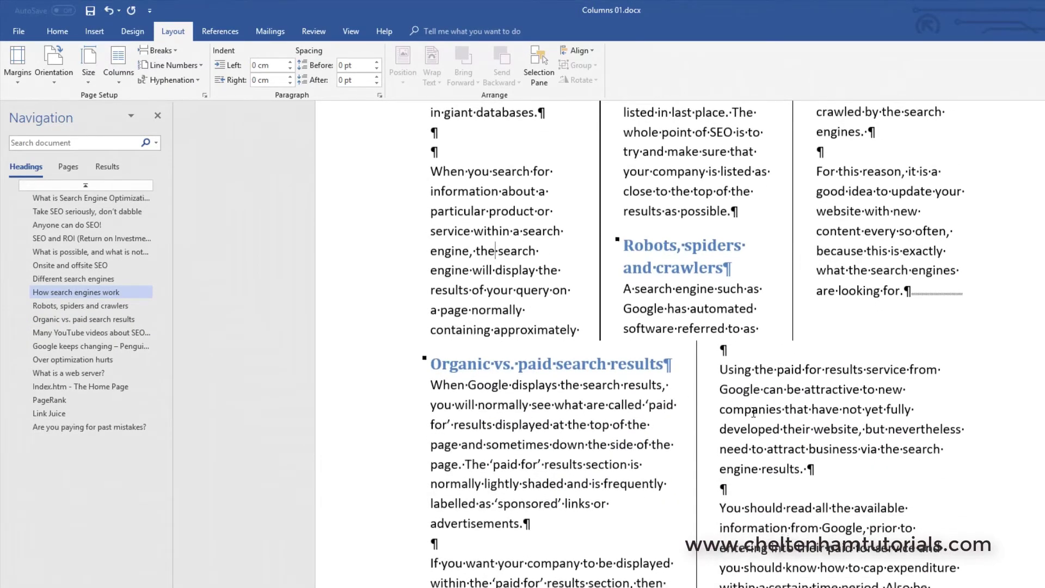
{"action": "scroll", "coordinate": [753, 412], "scroll_direction": "down", "scroll_amount": 14}
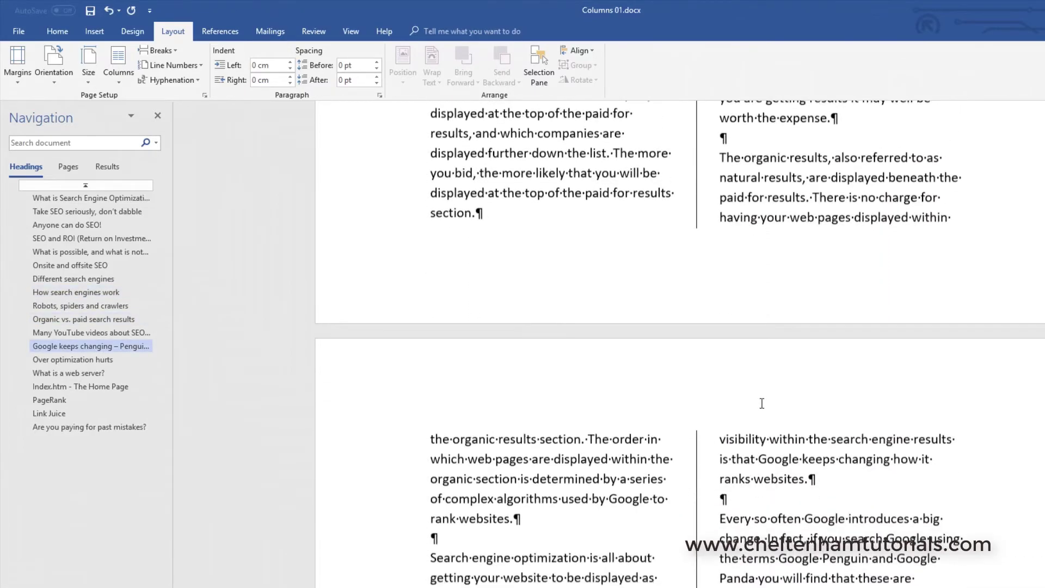
{"action": "scroll", "coordinate": [761, 403], "scroll_direction": "down", "scroll_amount": 3}
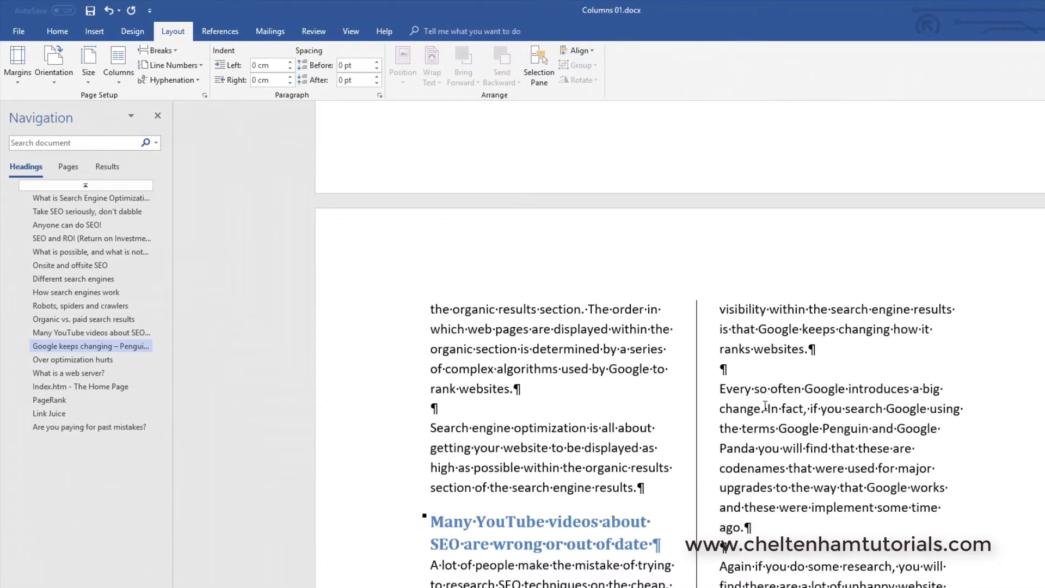
{"action": "scroll", "coordinate": [765, 405], "scroll_direction": "down", "scroll_amount": 5}
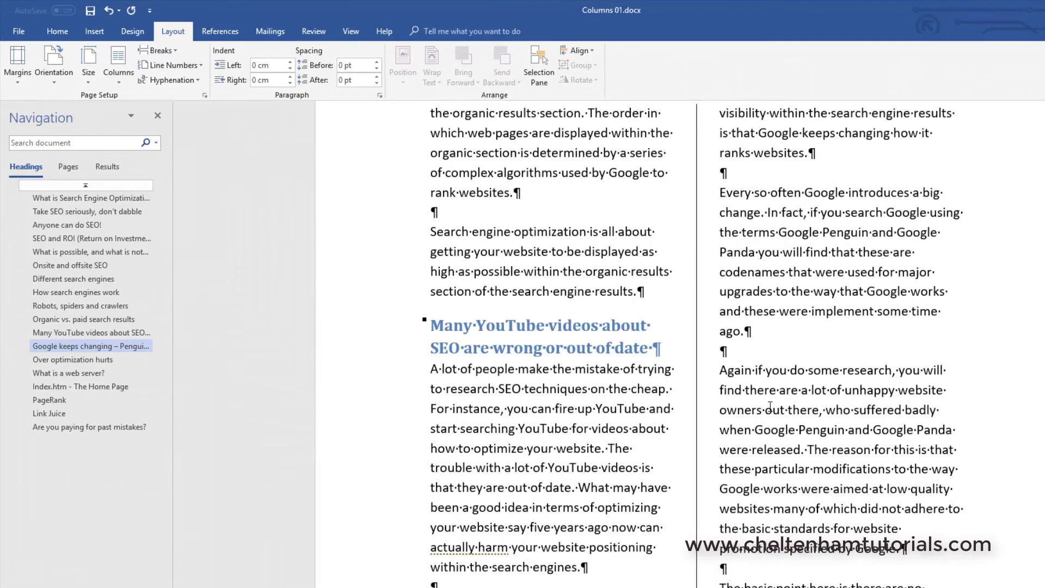